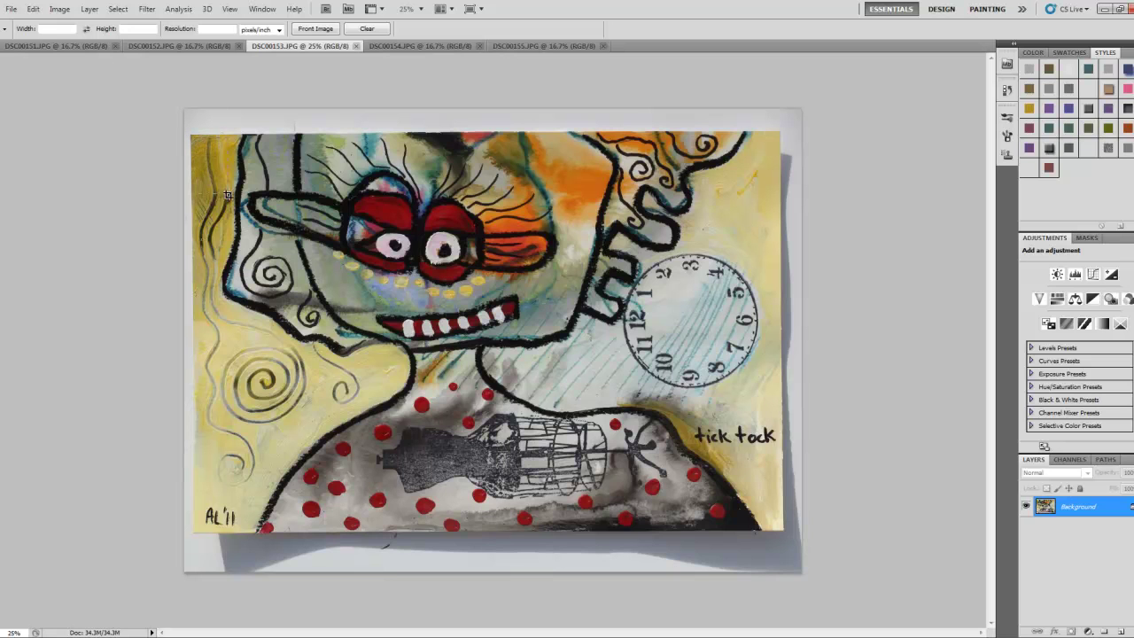
Crop DSC00153 to the tick tock painting, tightening the bottom and right edges to the artwork.
left_click_drag(289, 294, 780, 531)
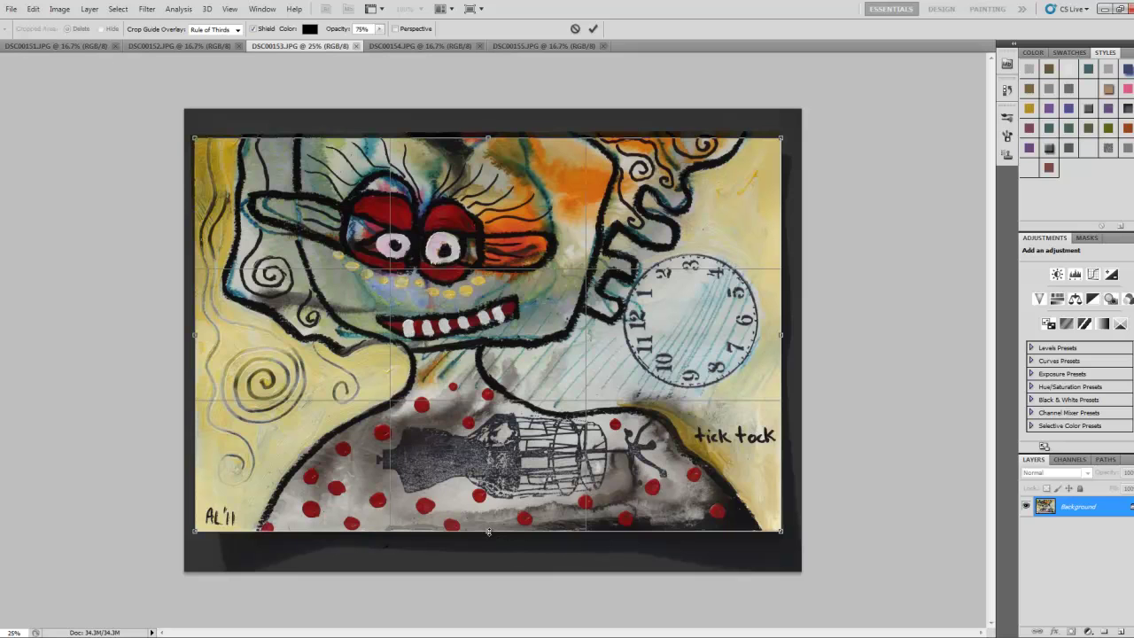
left_click_drag(489, 532, 489, 528)
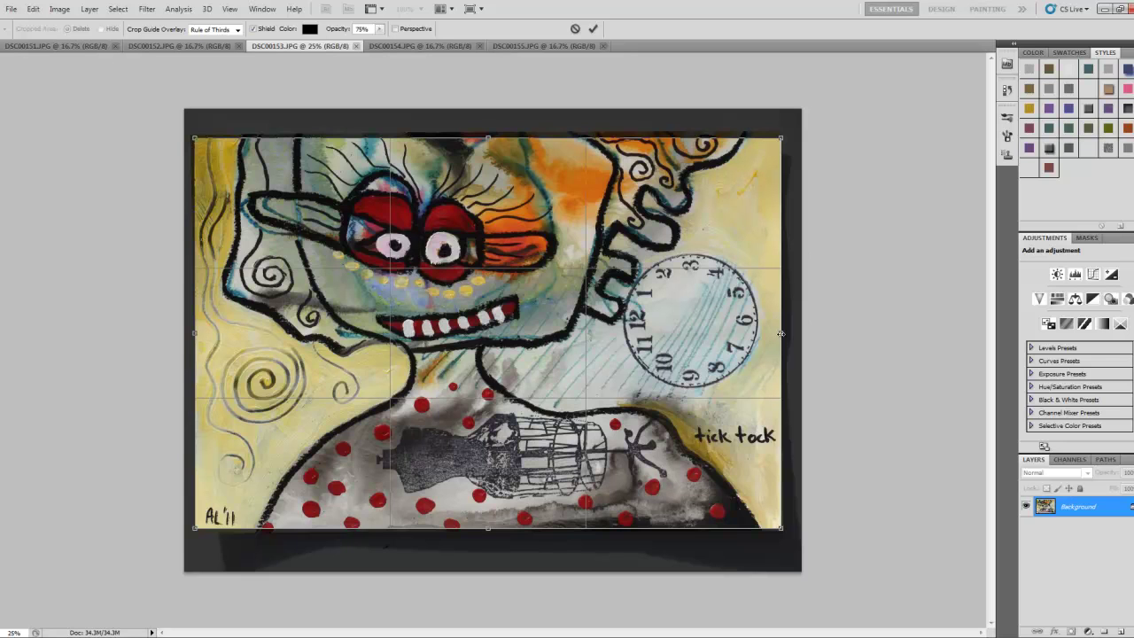
left_click_drag(779, 333, 778, 334)
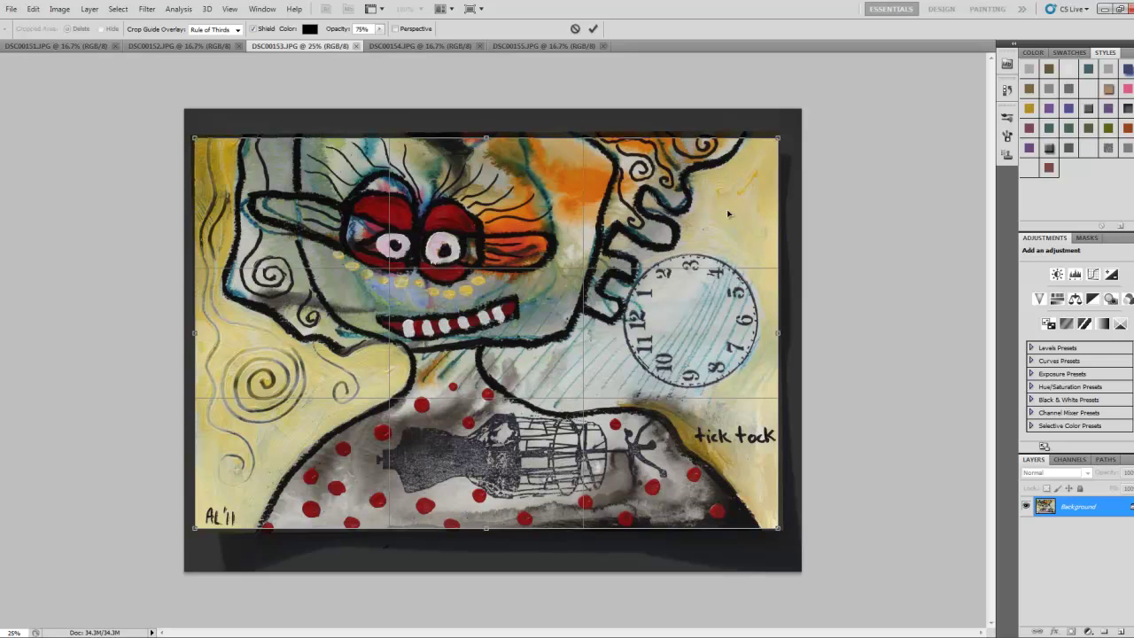
right_click(675, 184)
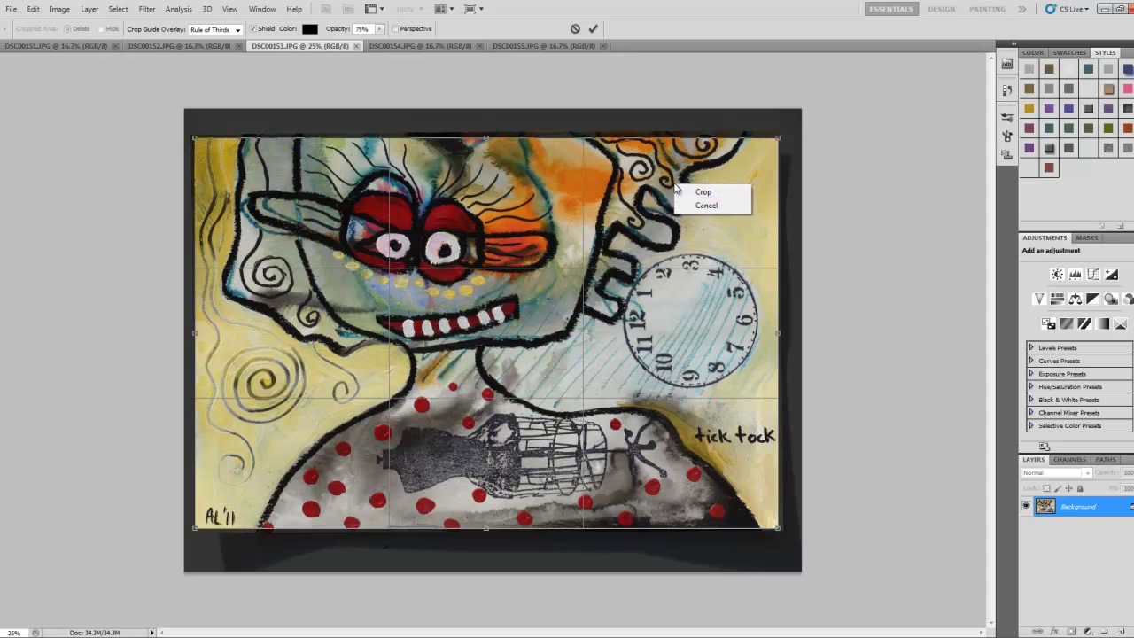
left_click(725, 192)
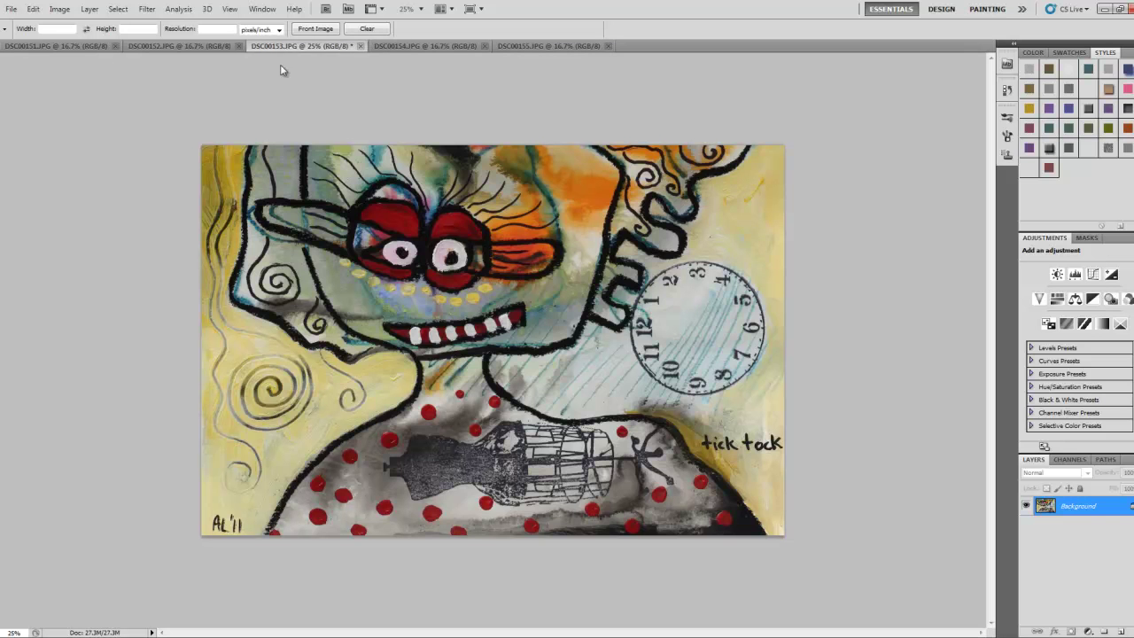
Float the tick tock and ostrich photos each in their own window.
left_click_drag(293, 45, 178, 160)
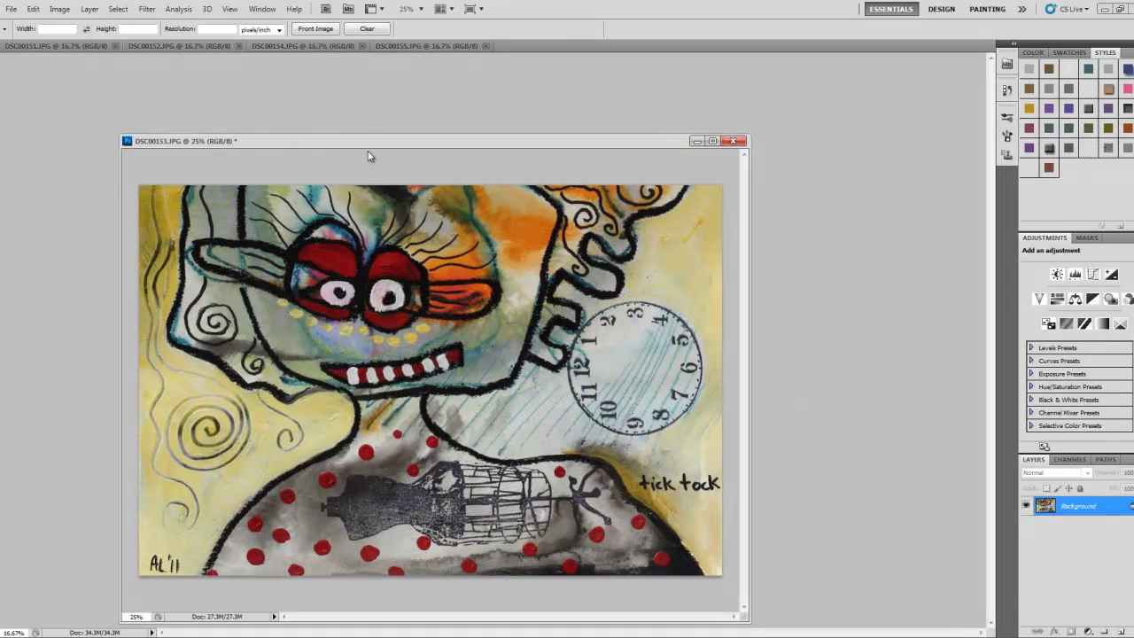
left_click_drag(369, 155, 282, 163)
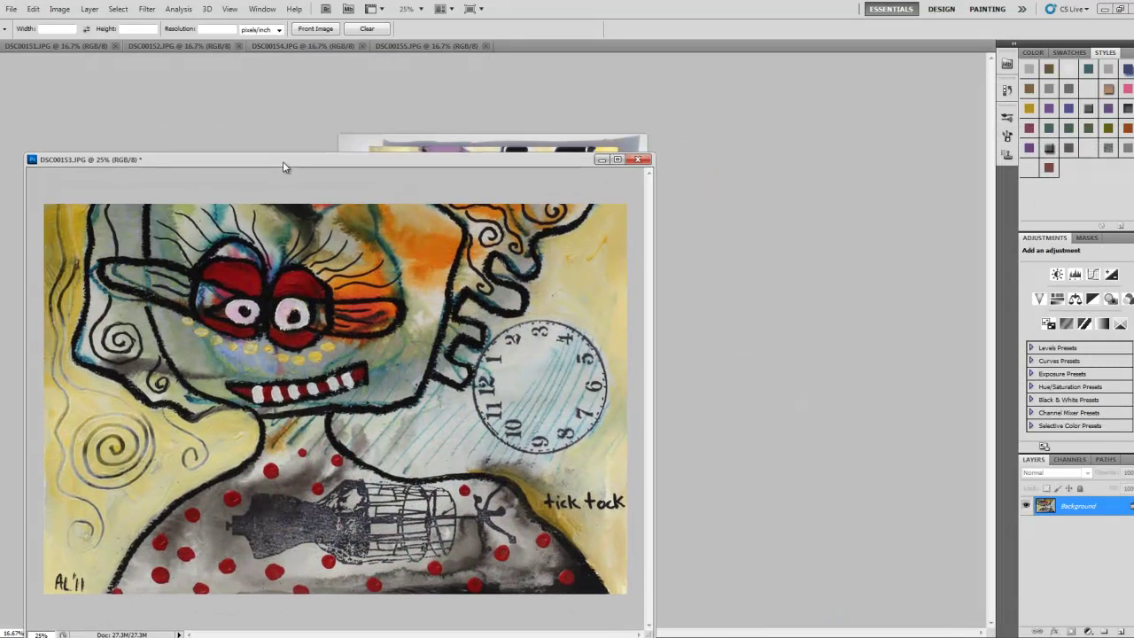
left_click(450, 48)
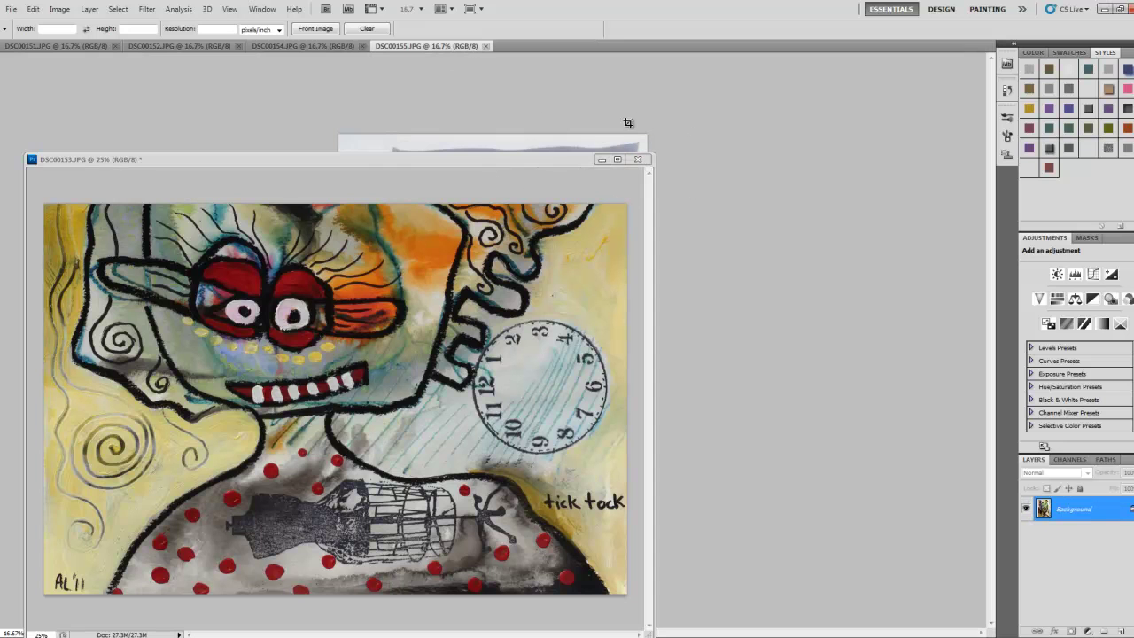
left_click_drag(458, 46, 456, 80)
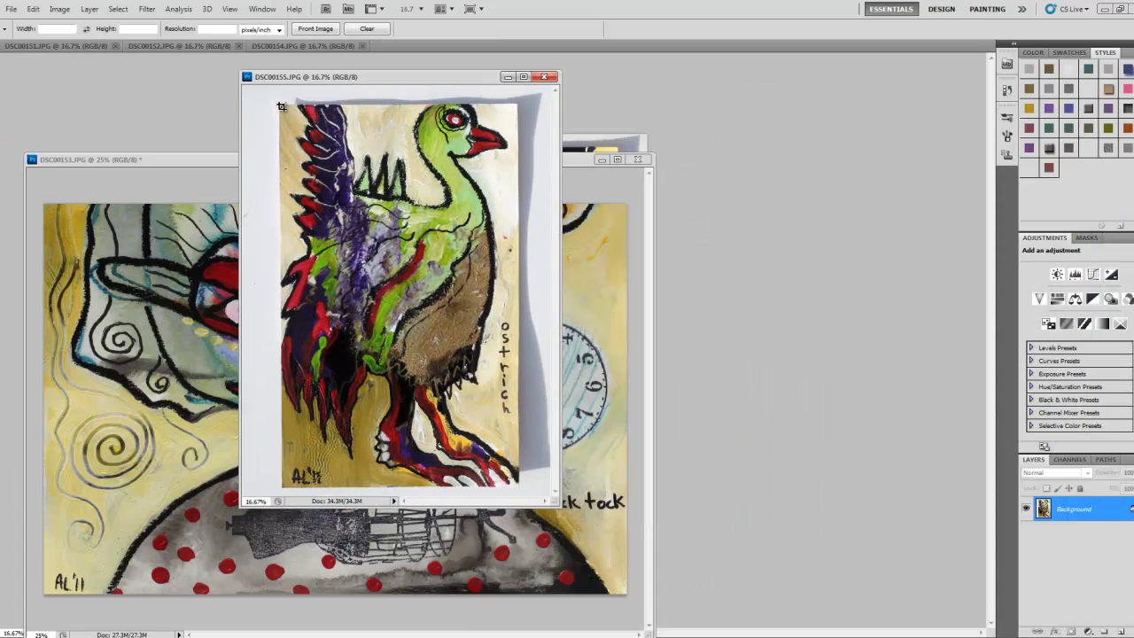
Crop the ostrich photo to the painting, removing the white backing and shadow.
left_click_drag(280, 107, 517, 485)
right_click(489, 269)
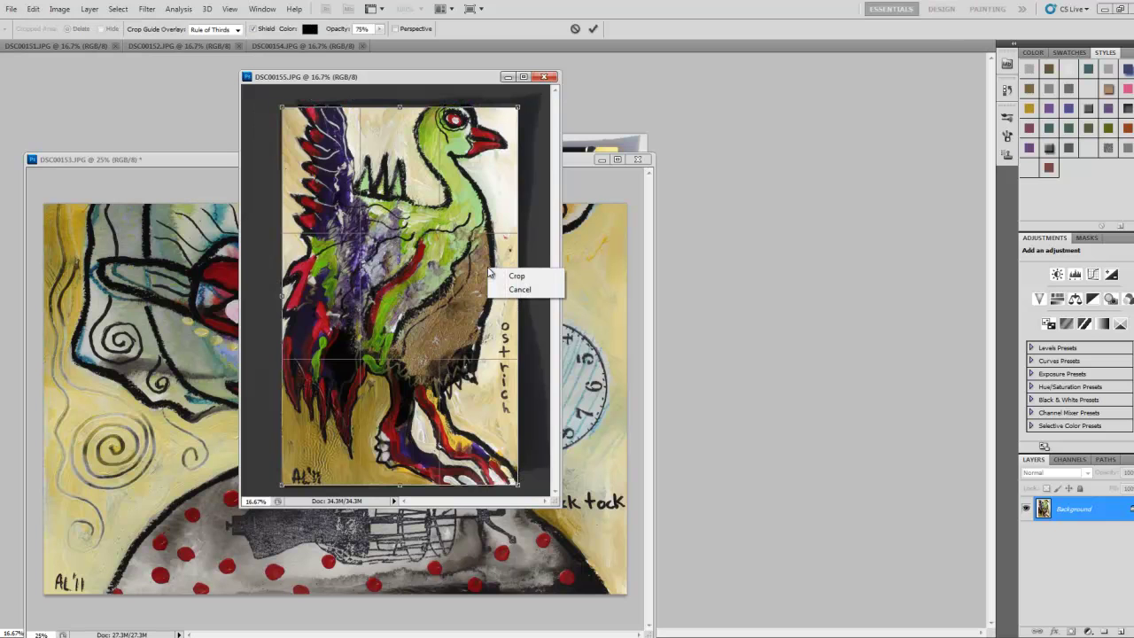
left_click(518, 277)
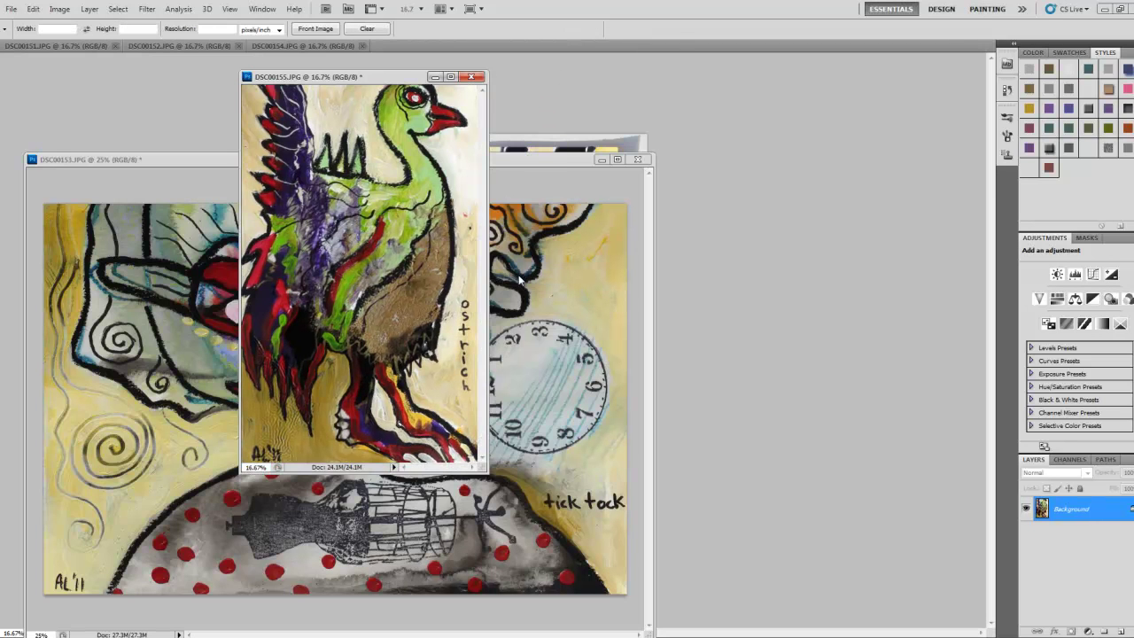
Move the ostrich window right and tick tock top-left, then go to Image > Adjustments.
left_click_drag(399, 79, 866, 101)
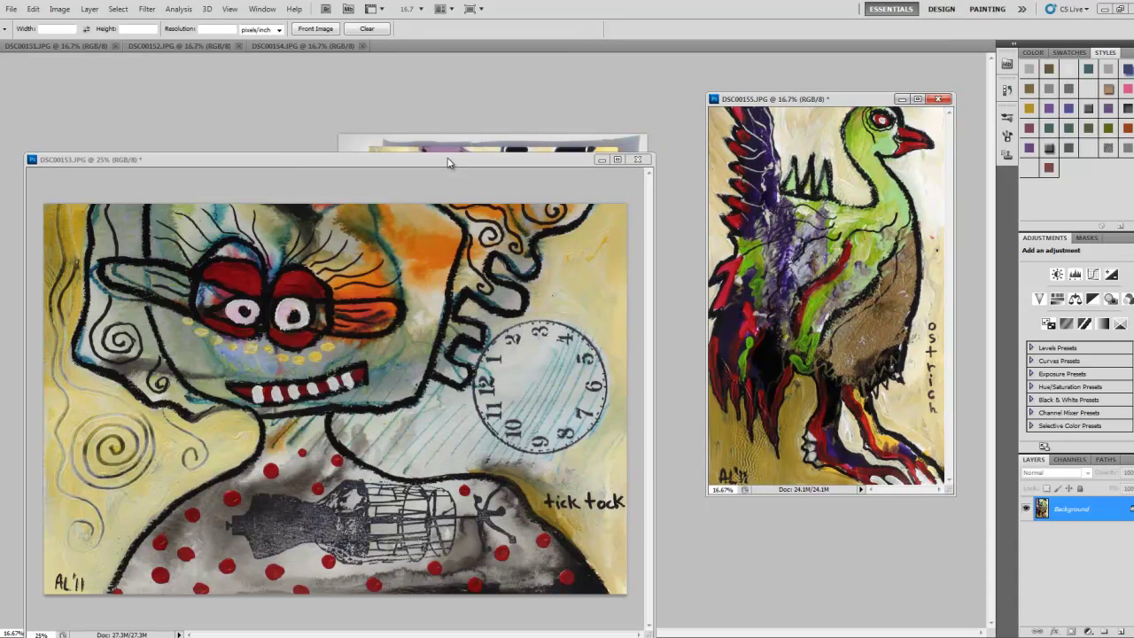
left_click_drag(448, 163, 477, 86)
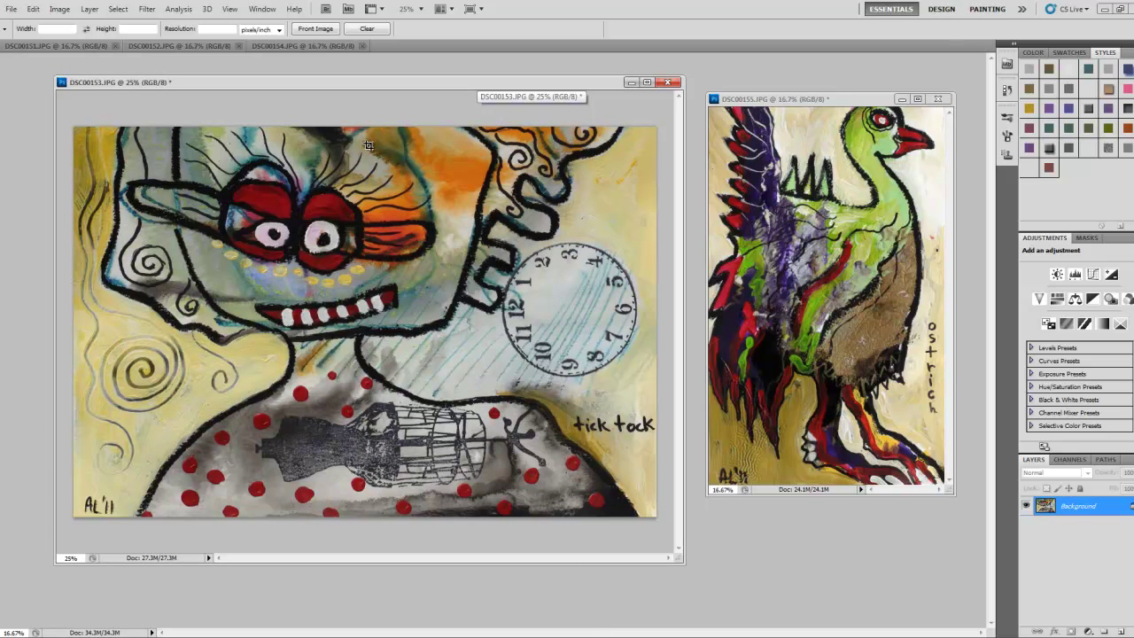
left_click(61, 11)
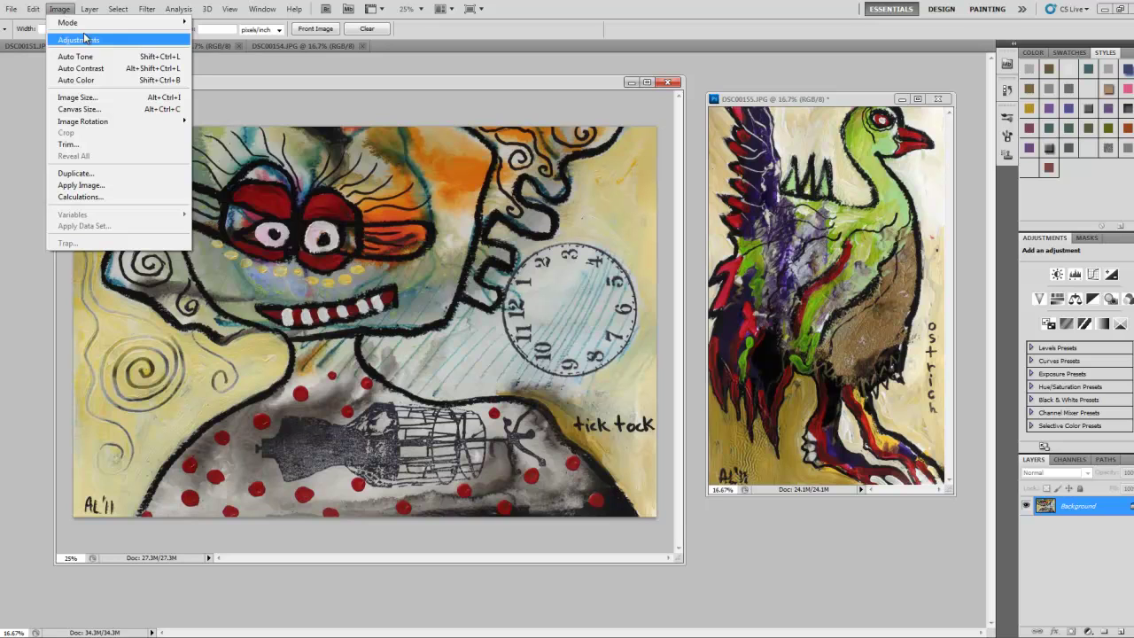
mouse_move(97, 41)
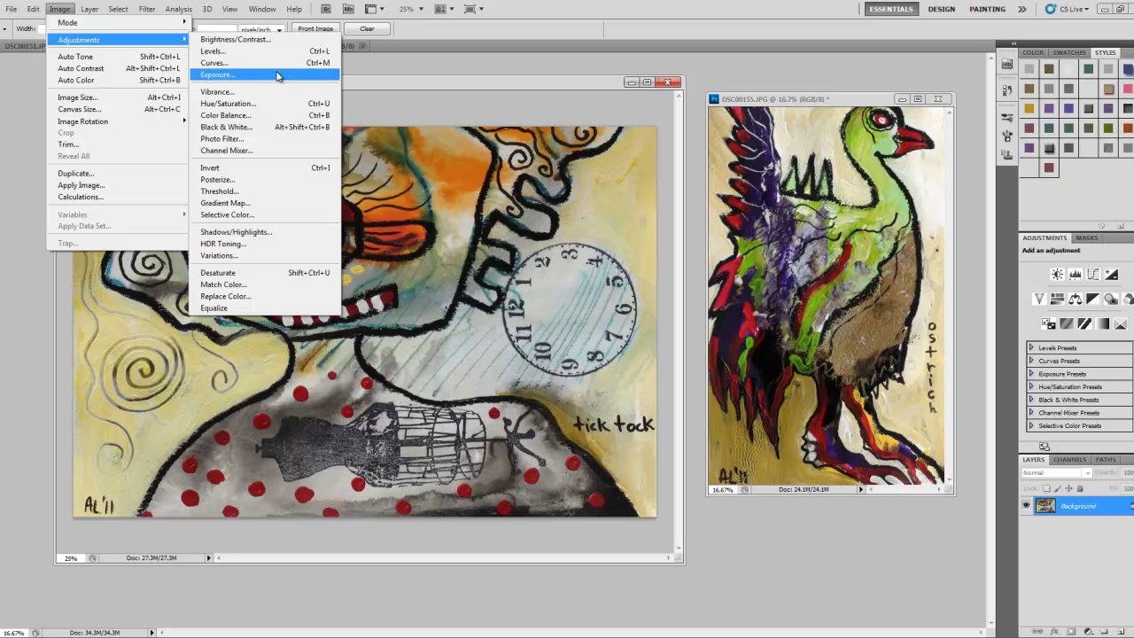
Apply Exposure +0.57 with Offset -0.0061 to the tick tock painting.
left_click(277, 78)
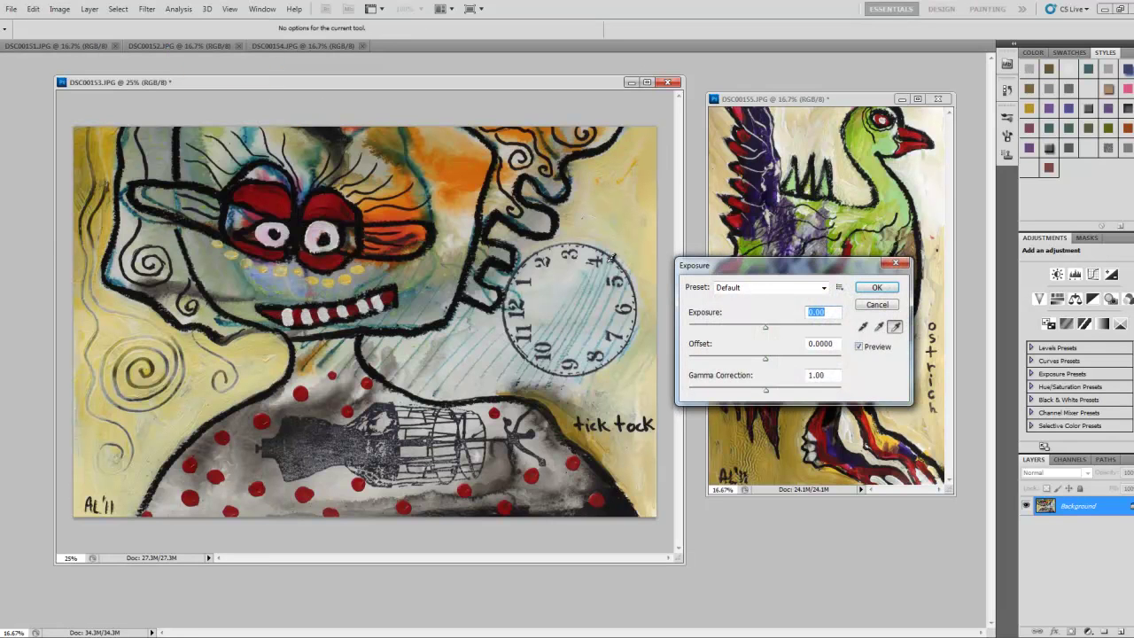
left_click(768, 330)
left_click_drag(768, 330, 771, 332)
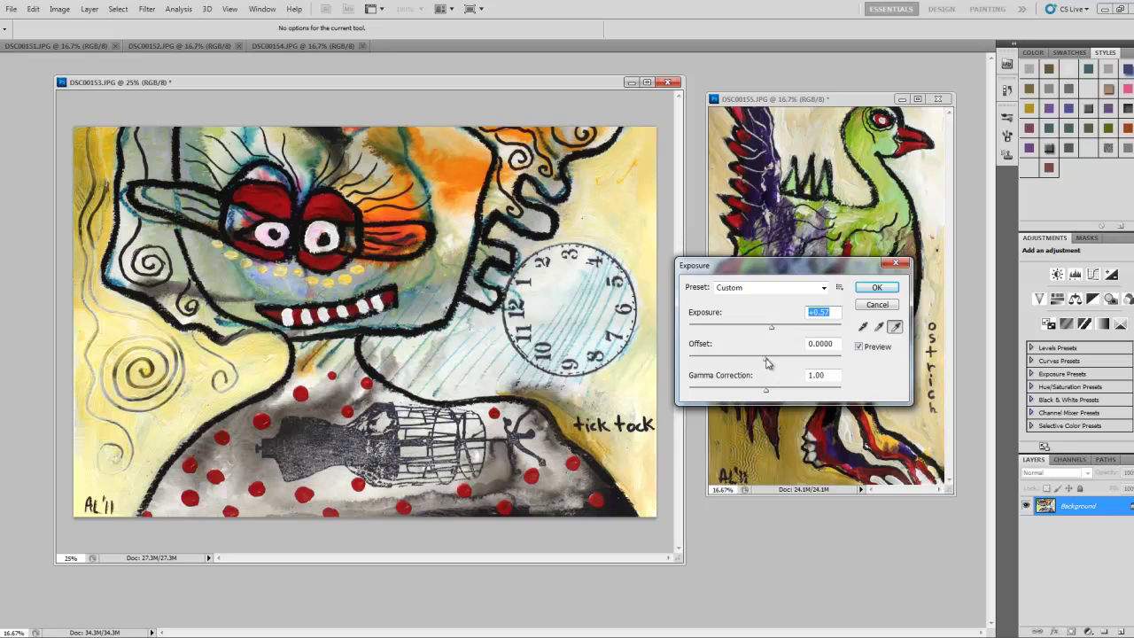
left_click(767, 361)
left_click_drag(768, 363, 766, 363)
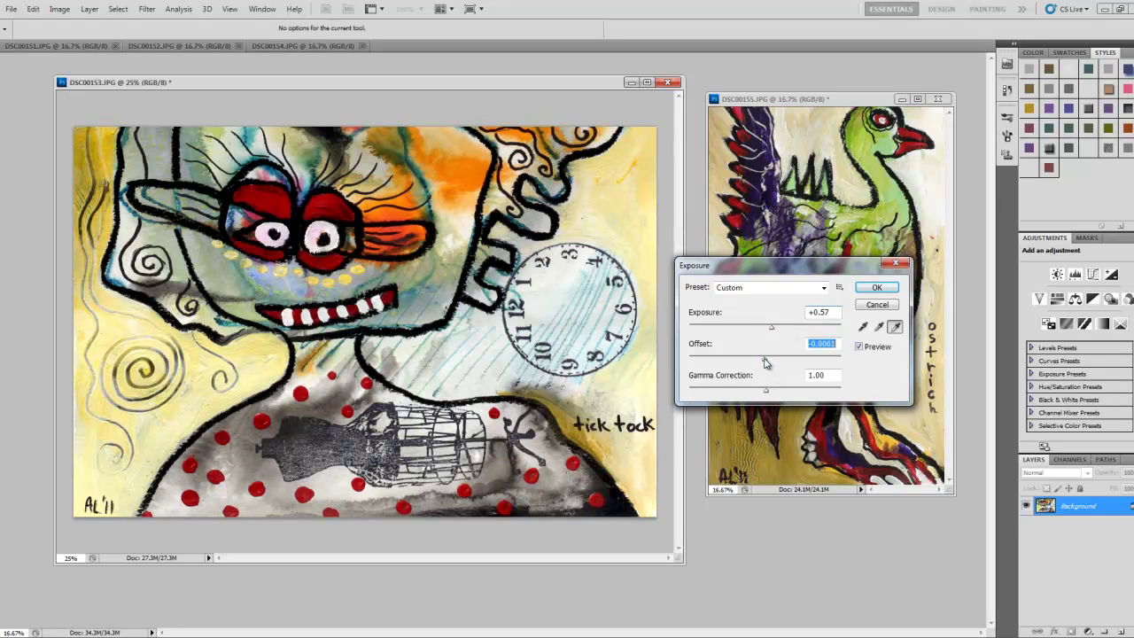
left_click(877, 288)
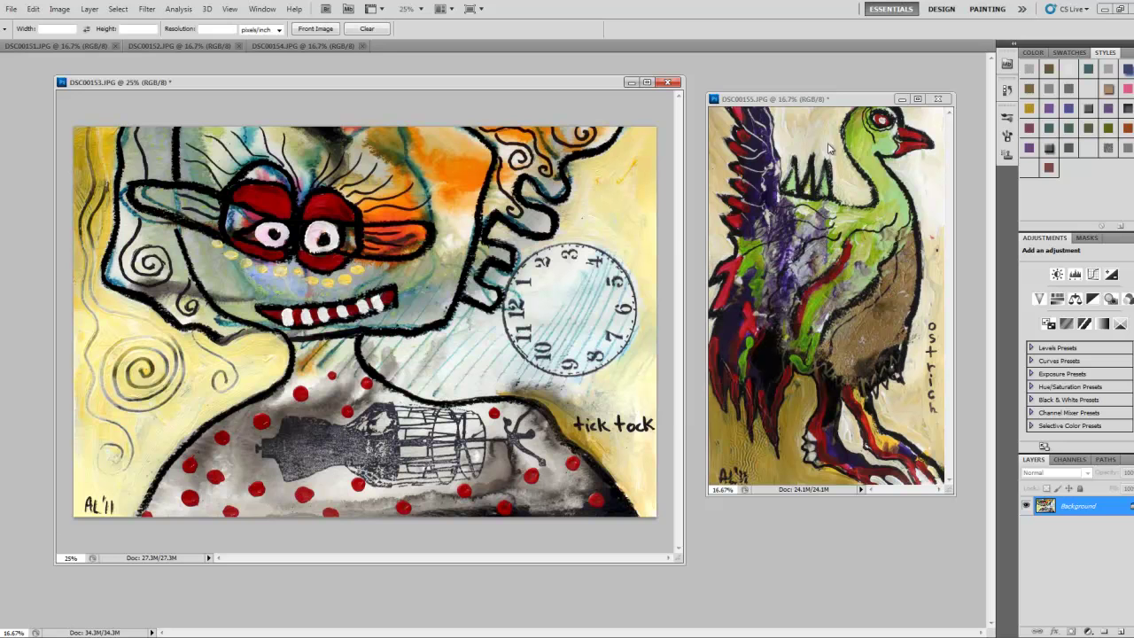
Make the ostrich photo active, shifting it left and the tick tock window lower.
left_click(837, 101)
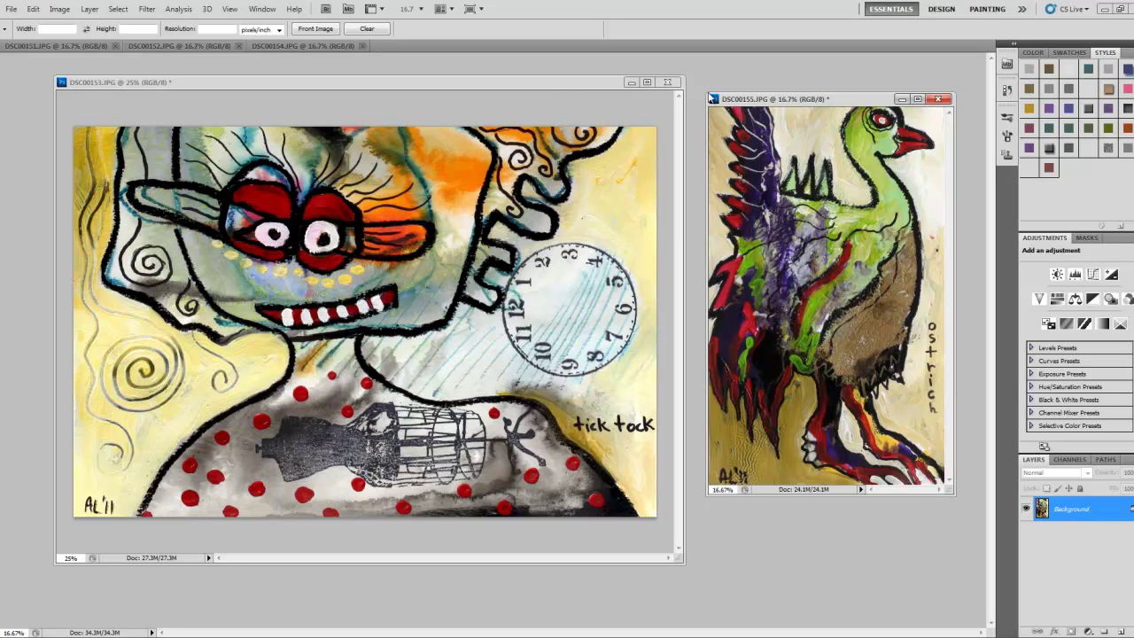
left_click_drag(569, 86, 553, 215)
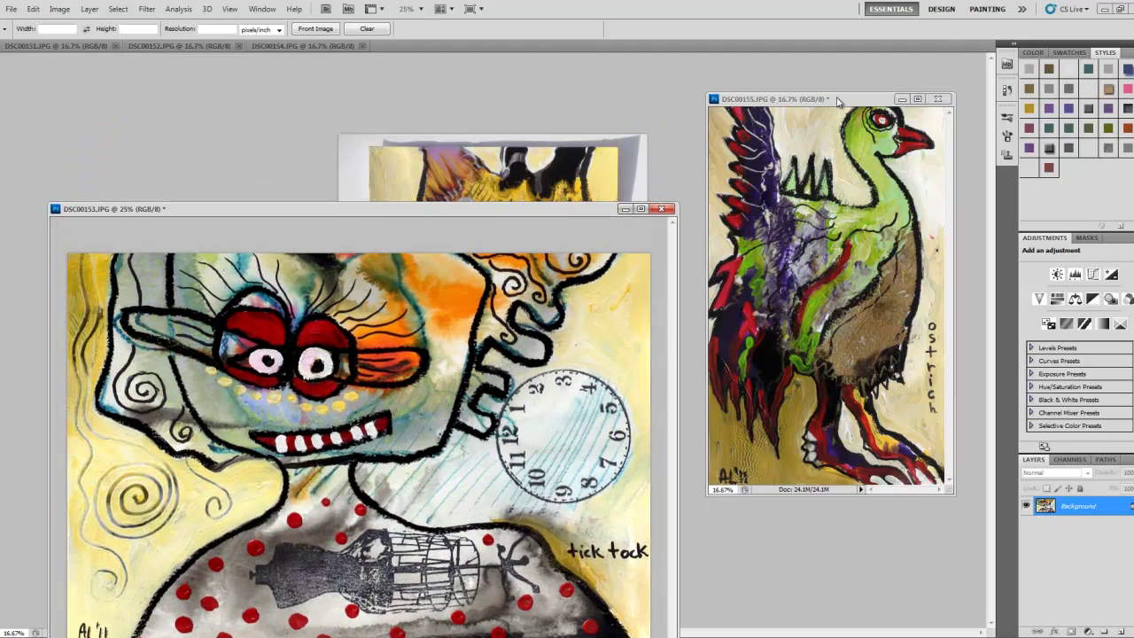
left_click_drag(823, 103, 267, 87)
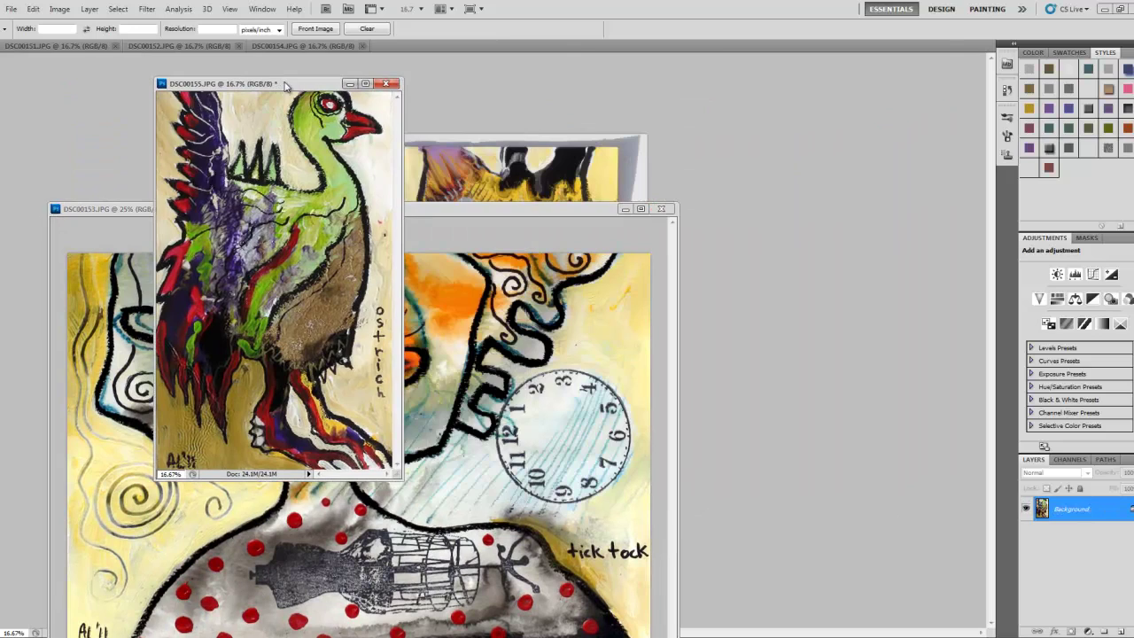
Apply Exposure +0.30 and Offset -0.0102 to the ostrich, then restore the window layout.
left_click(60, 9)
mouse_move(78, 40)
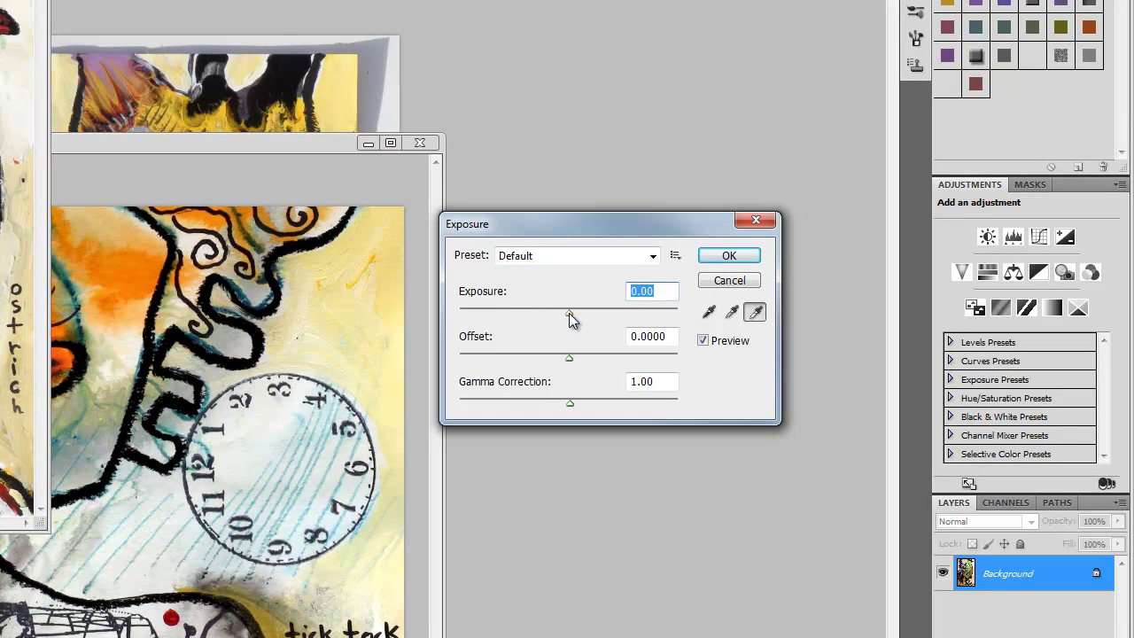
left_click_drag(569, 314, 574, 314)
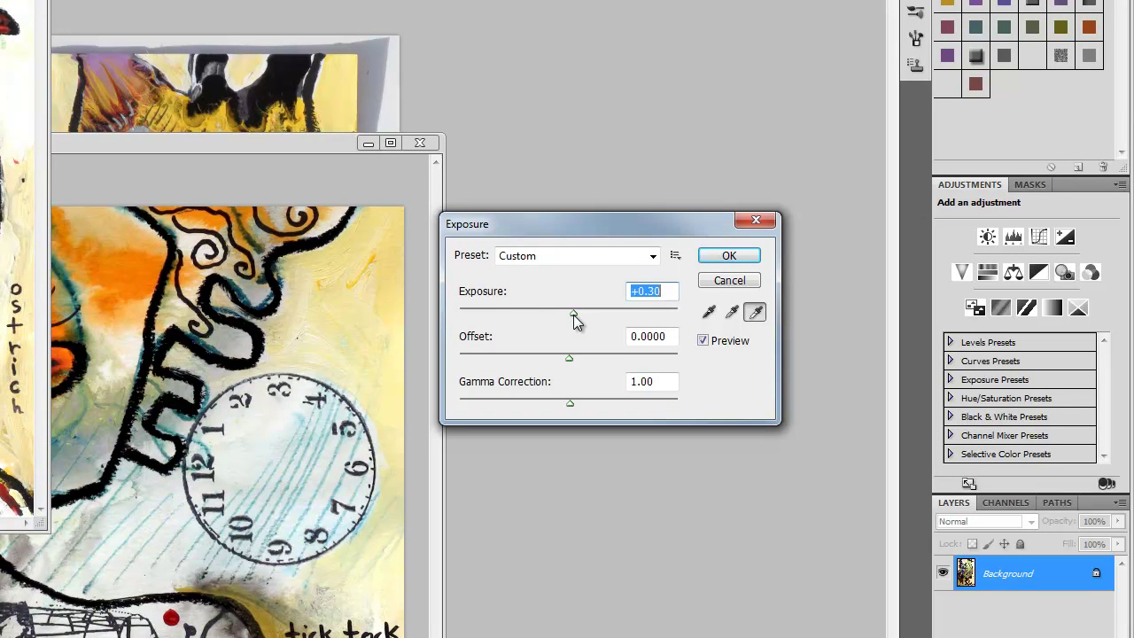
left_click_drag(572, 360, 568, 359)
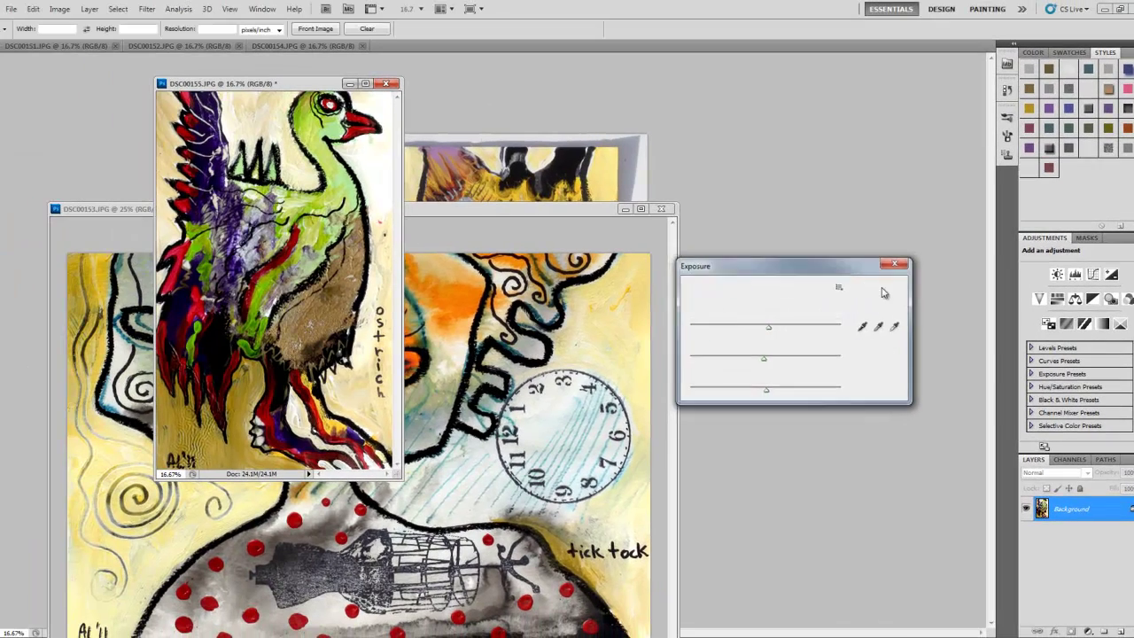
left_click(819, 278)
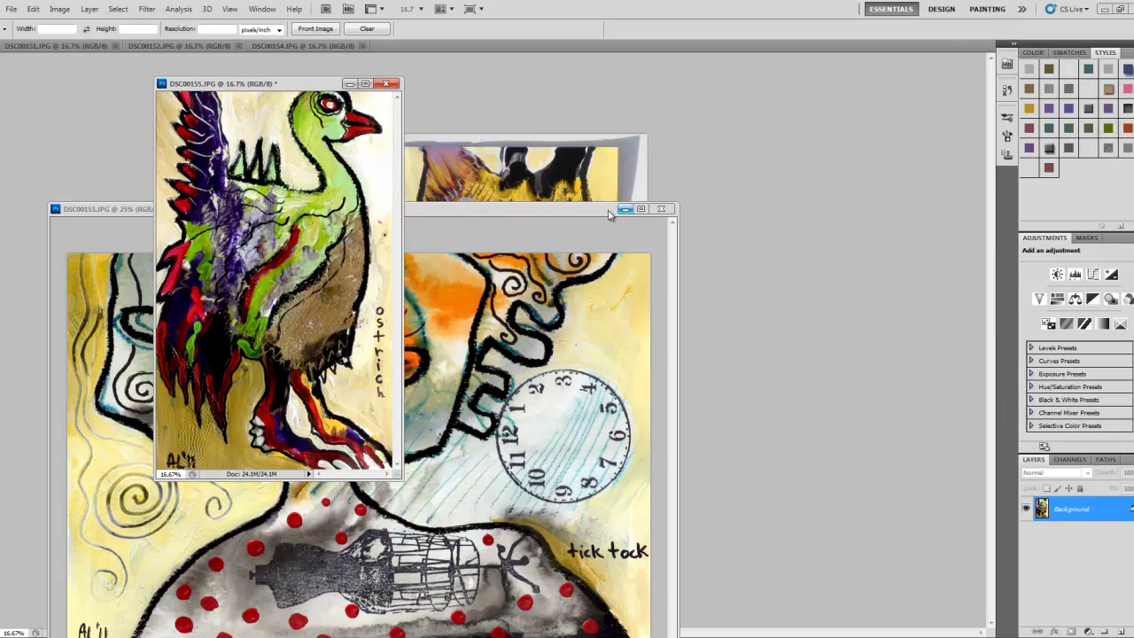
left_click_drag(295, 87, 844, 97)
left_click_drag(435, 210, 436, 89)
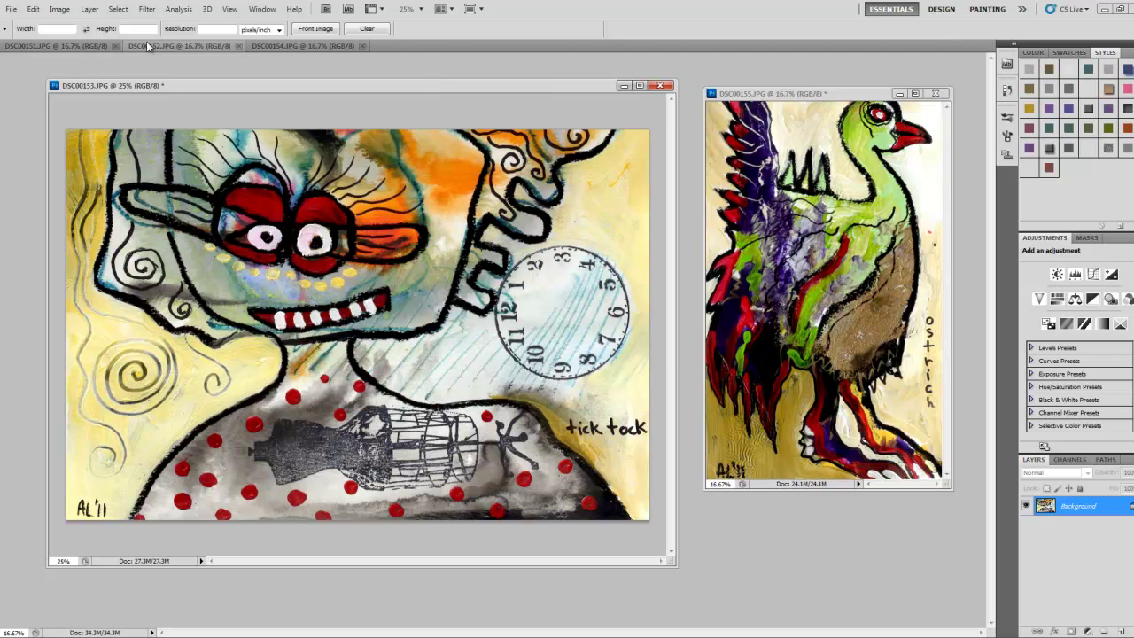
Bring up the tick tock document's title-bar menu with Image Size and Canvas Size.
right_click(200, 89)
left_click(100, 60)
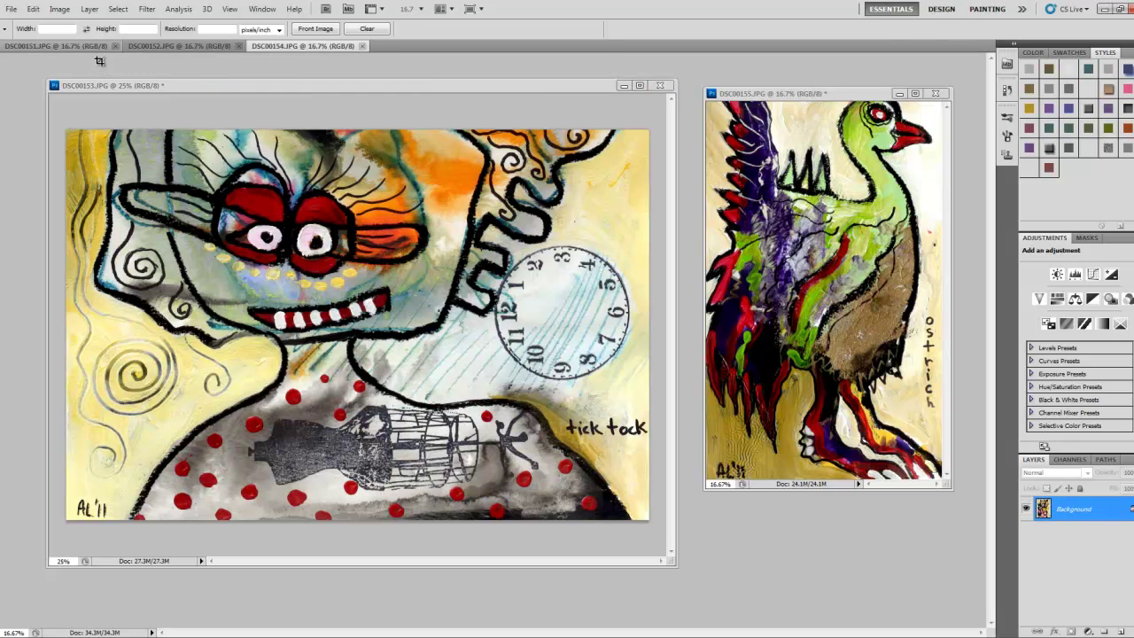
left_click(62, 10)
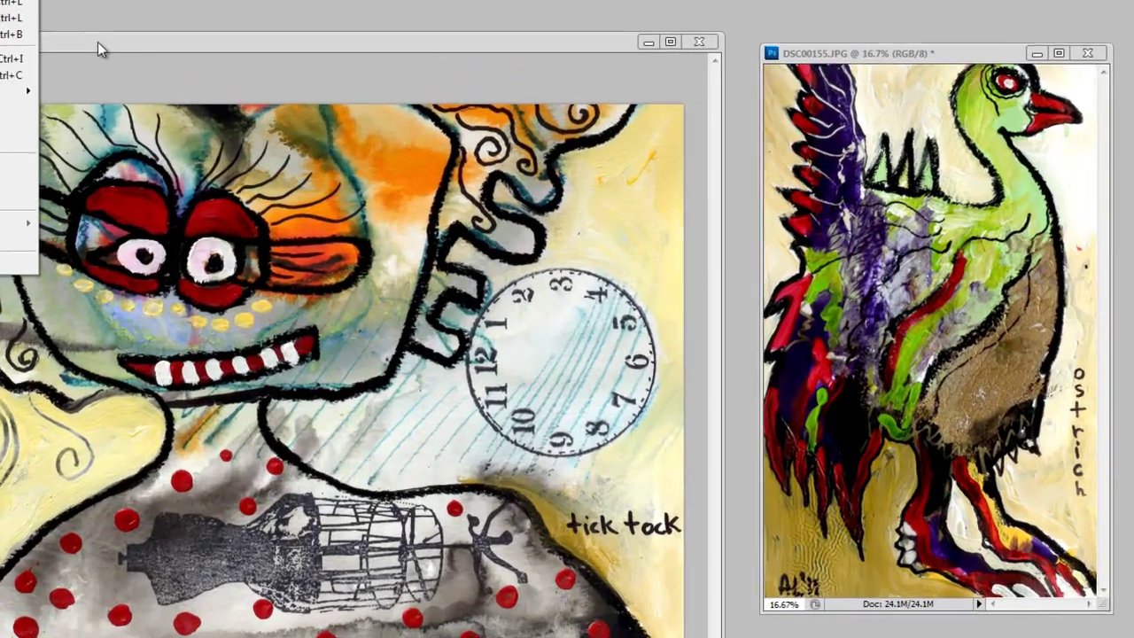
right_click(233, 85)
right_click(232, 85)
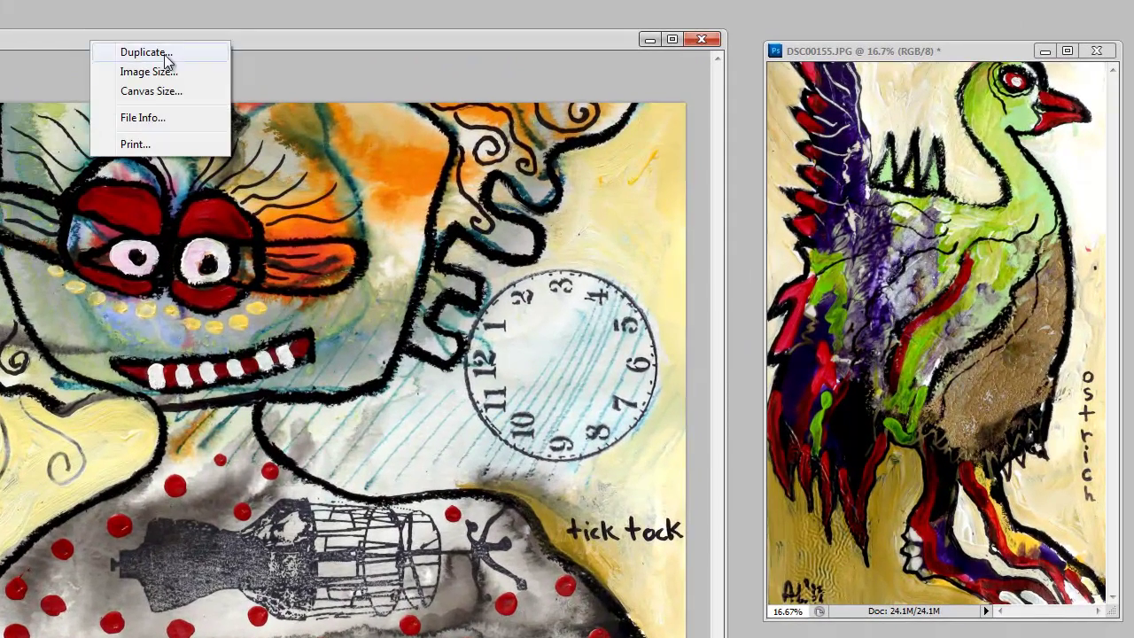
Resize the tick tock painting to 12 inches tall, 1291 × 864 pixels at 72 ppi.
left_click(172, 72)
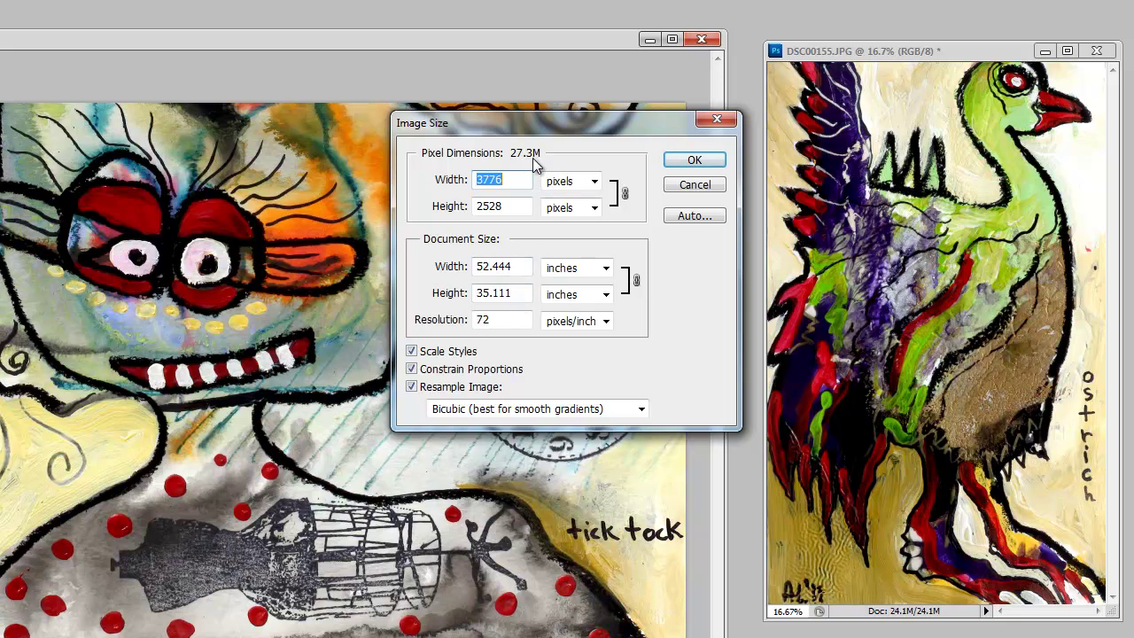
left_click(518, 294)
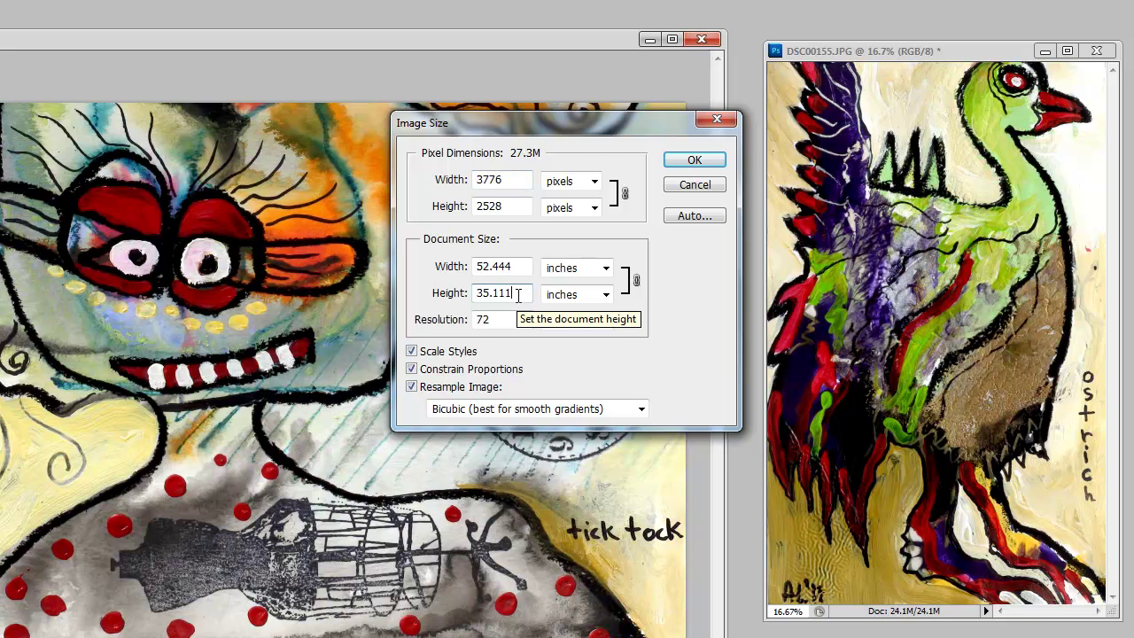
key("BackSpace")
key("BackSpace")
key("BackSpace")
key("BackSpace")
key("BackSpace")
key("BackSpace")
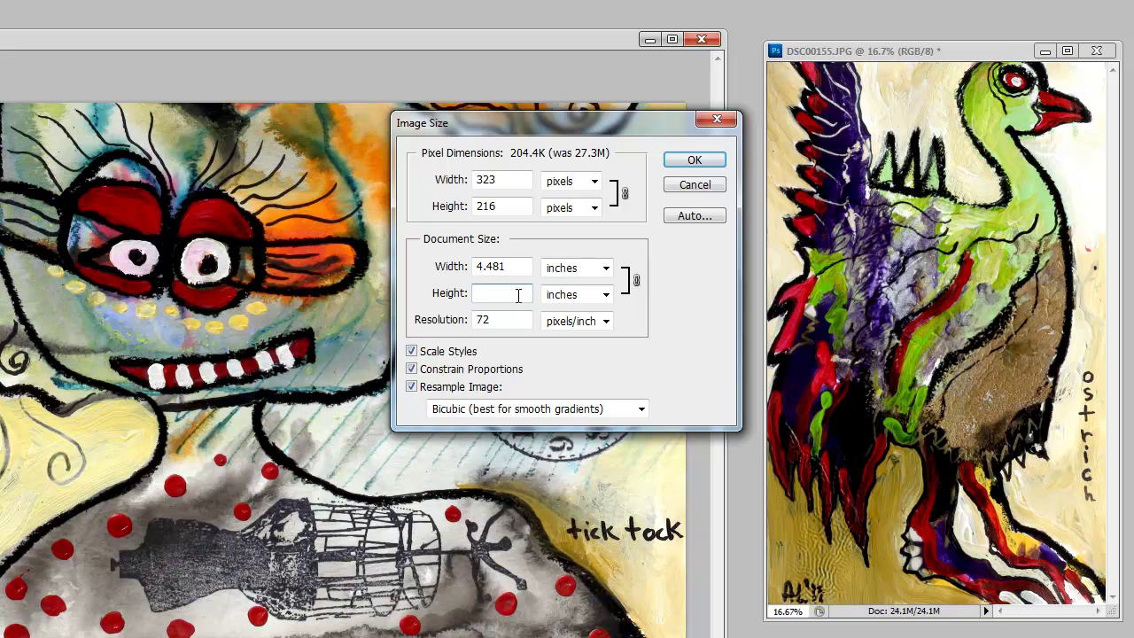
type("12")
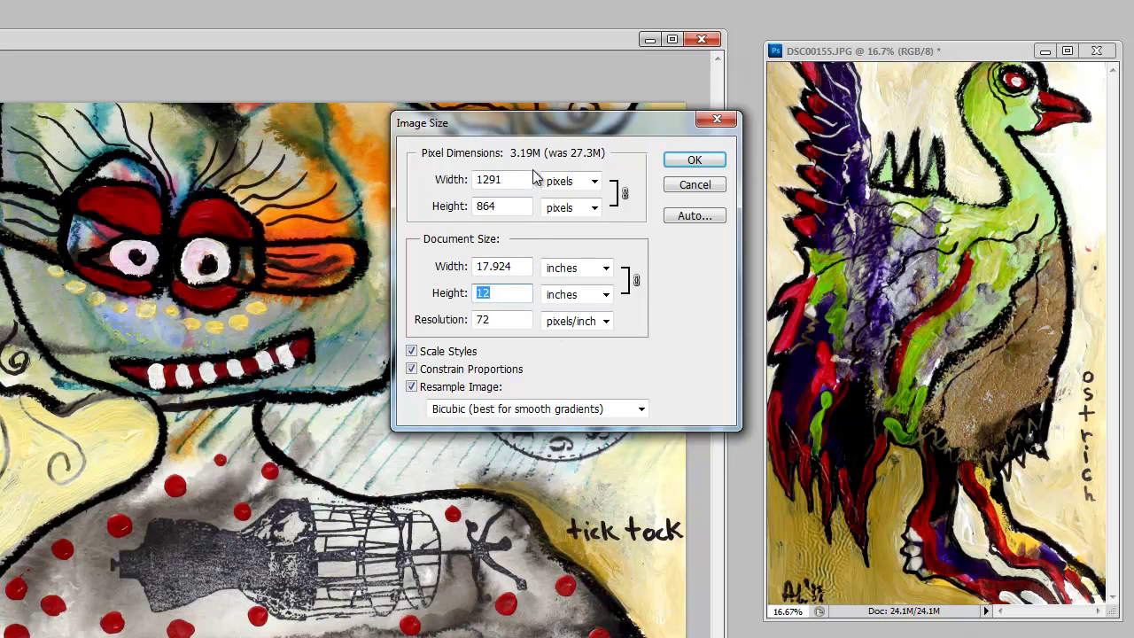
left_click(696, 161)
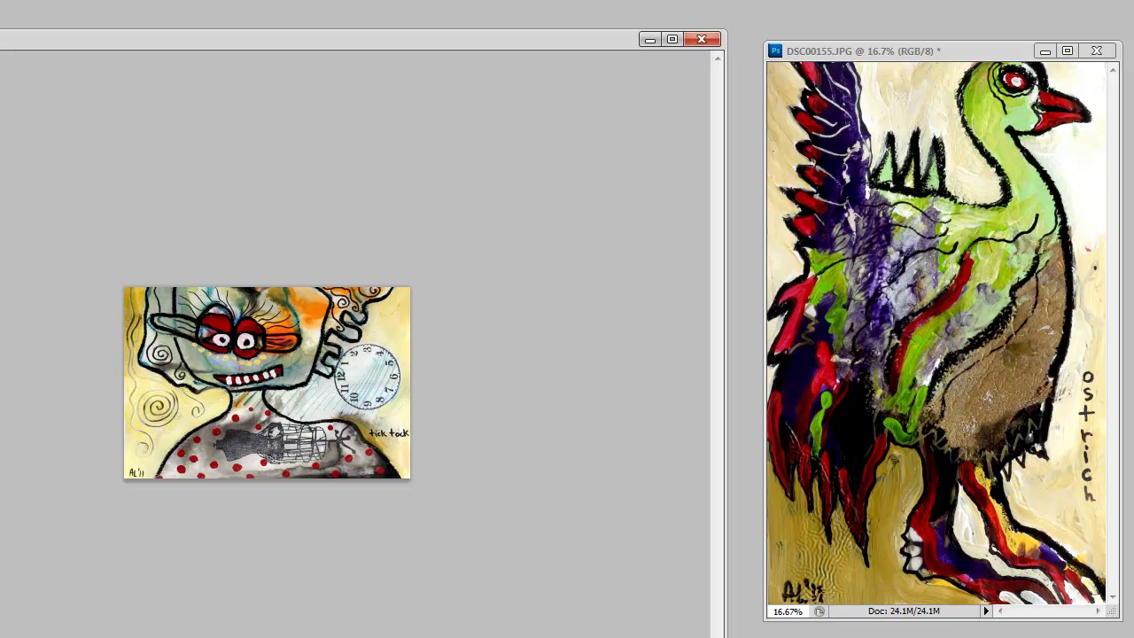
Overwrite DSC00153.JPG at JPEG quality 12, close it, and drag the ostrich window forward.
key("alt+i")
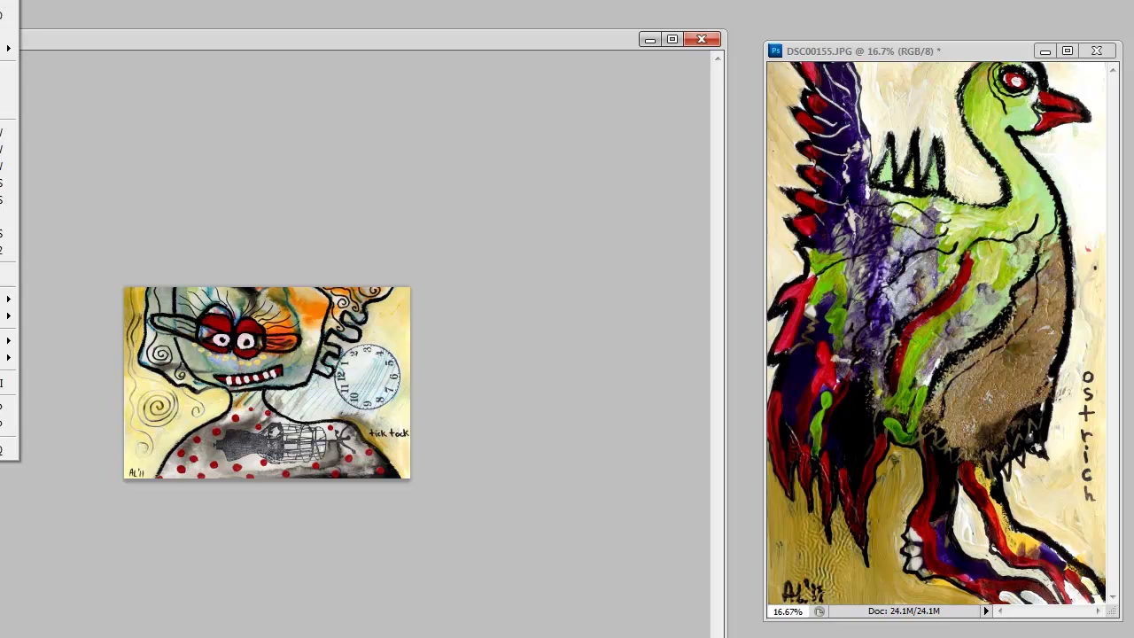
left_click(5, 200)
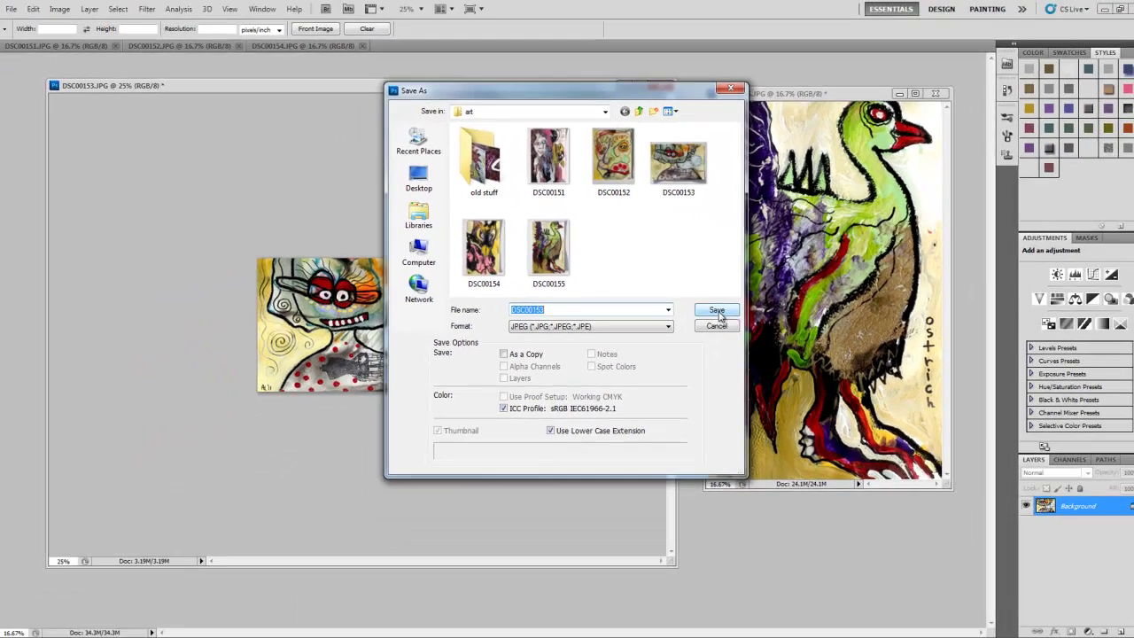
left_click(787, 365)
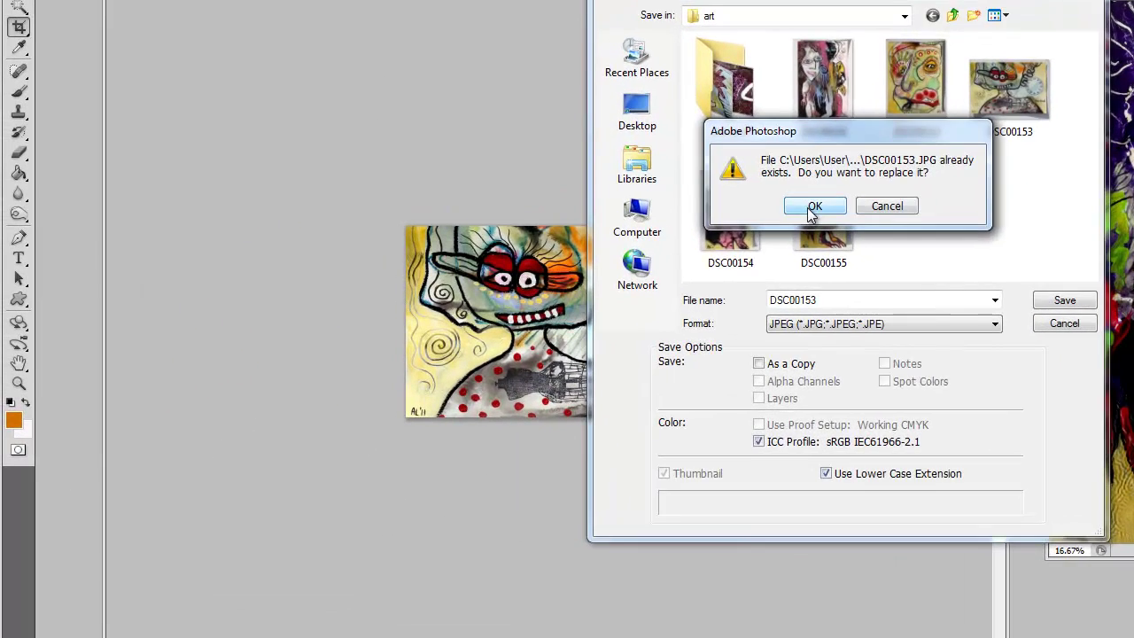
left_click(775, 213)
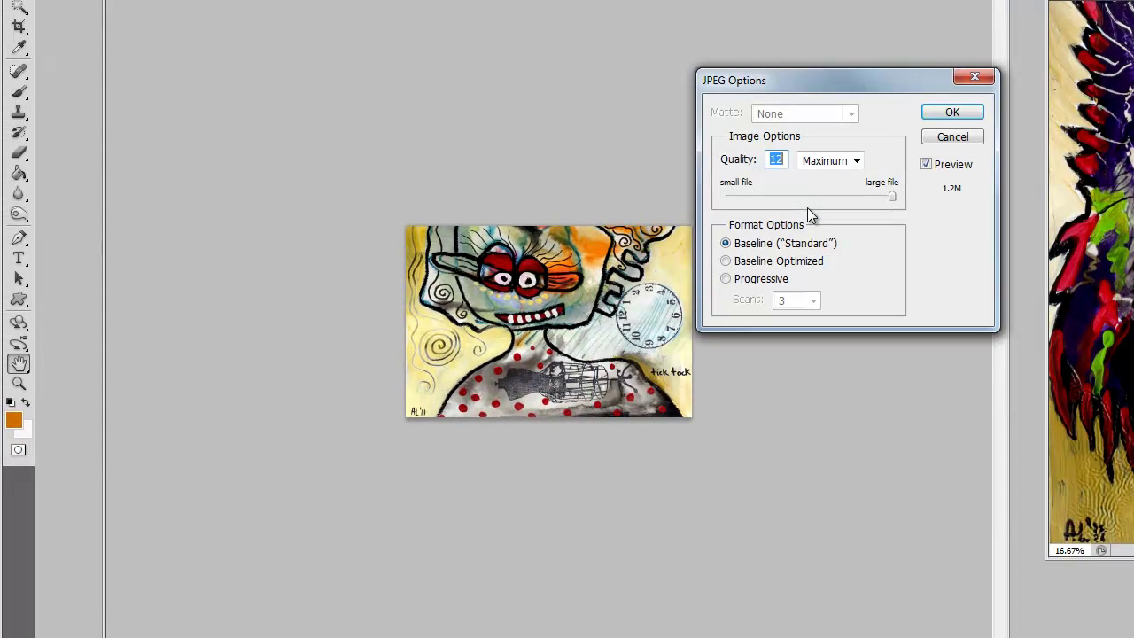
left_click(951, 114)
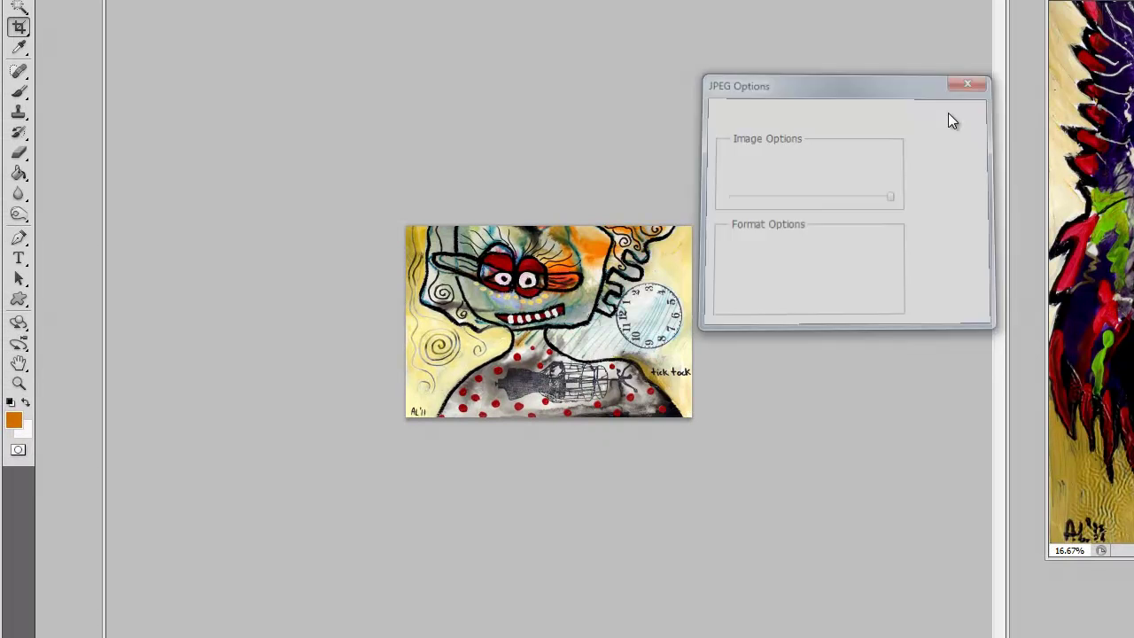
left_click(1004, 2)
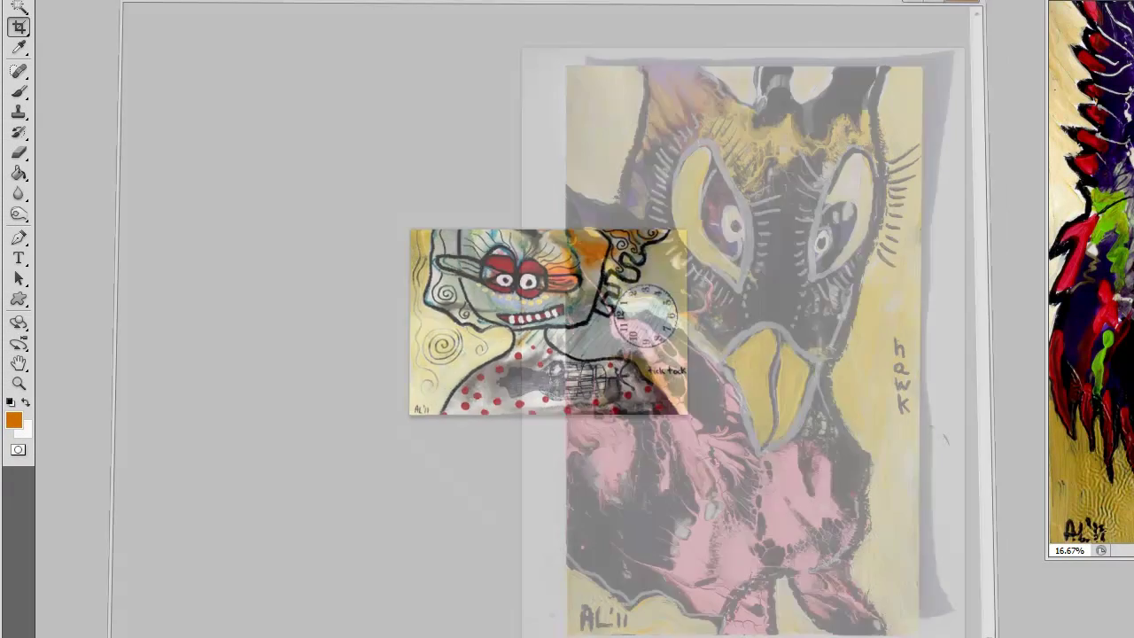
left_click_drag(1089, 4, 363, 33)
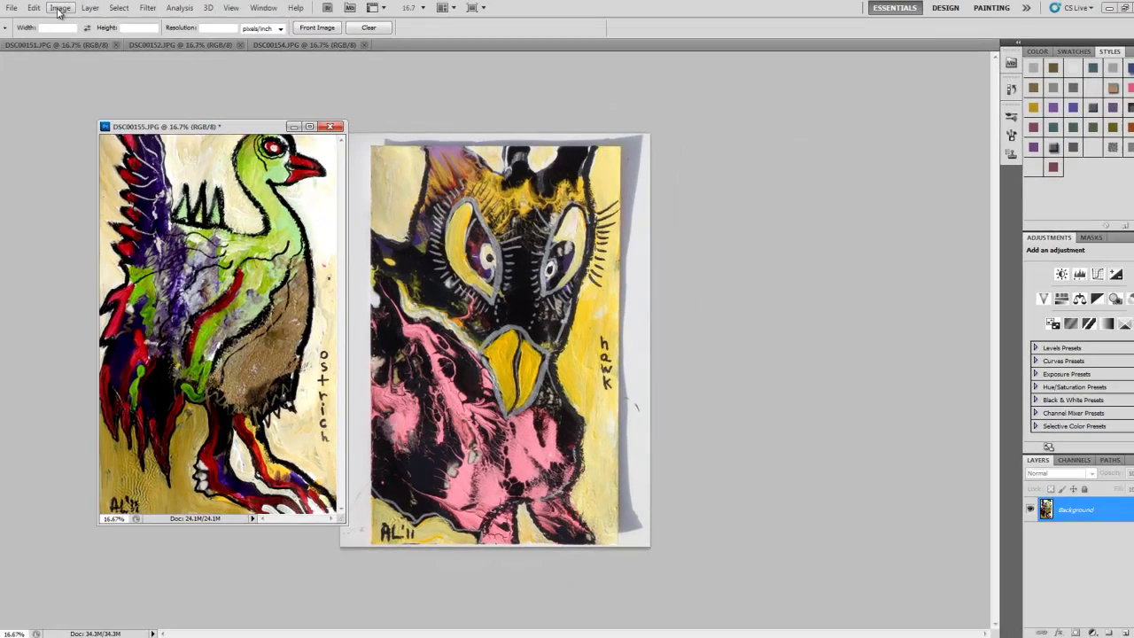
Set the ostrich painting's height to 17 inches, giving 764 × 1224 pixels at 72 ppi.
left_click(60, 9)
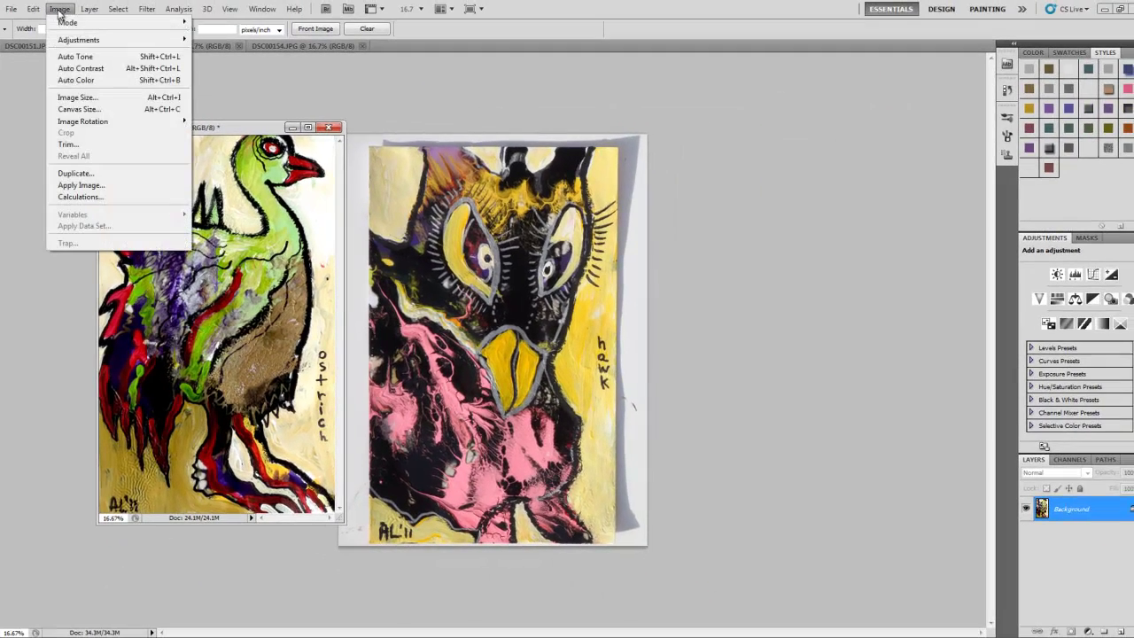
left_click(113, 100)
left_click(516, 261)
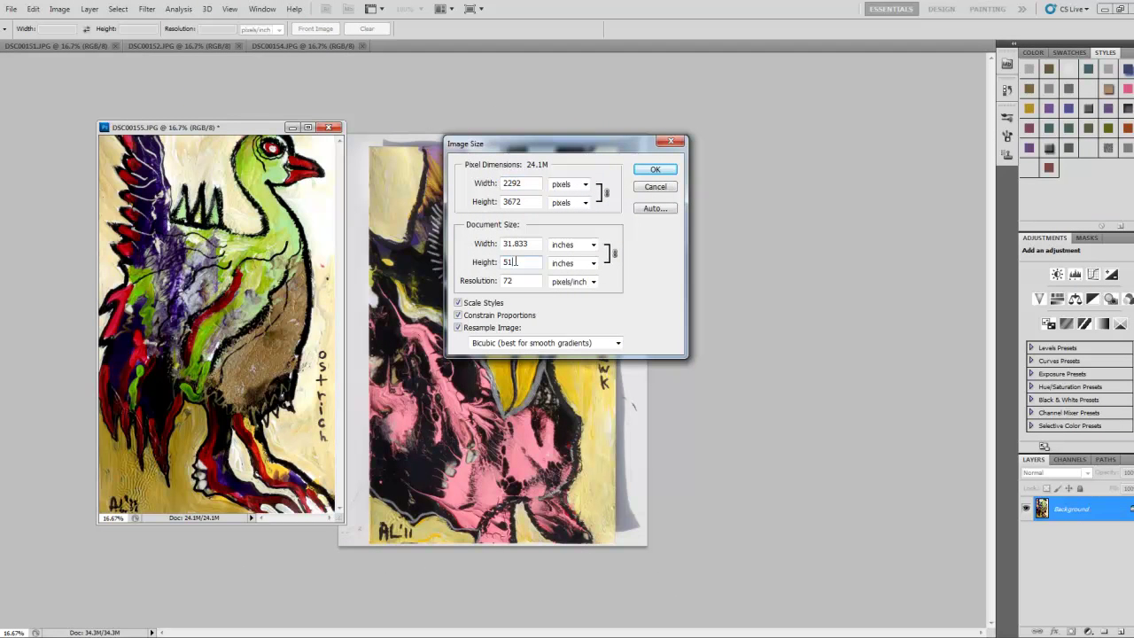
key("BackSpace")
type("12")
key("BackSpace")
type("7")
left_click(665, 171)
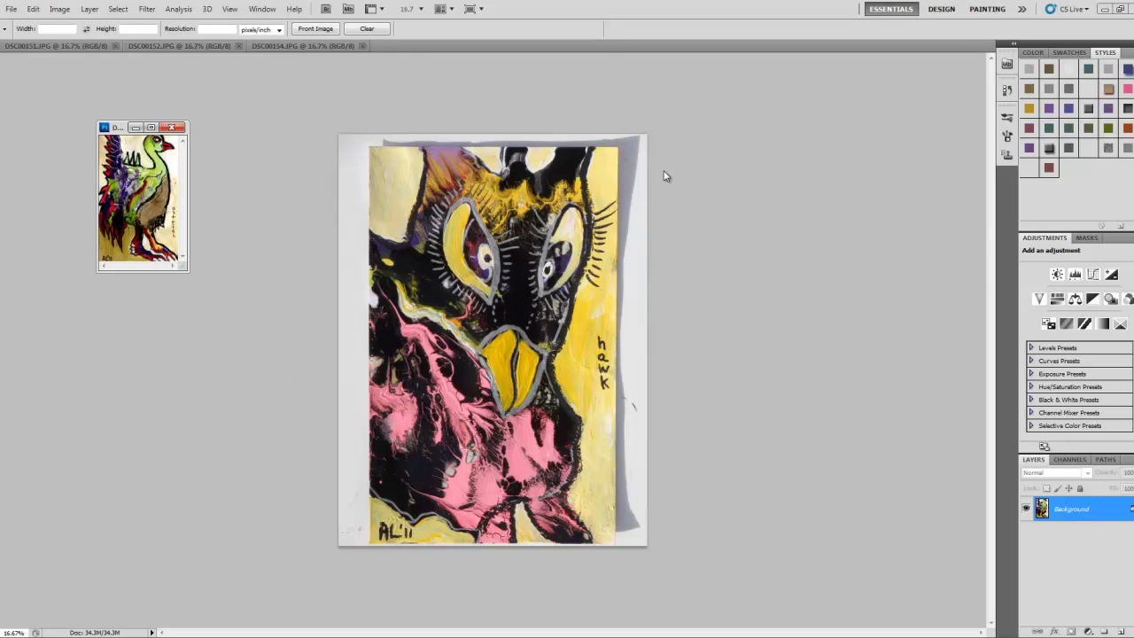
Overwrite DSC00155.JPG with the resized ostrich at JPEG quality 12, then close it.
left_click(11, 9)
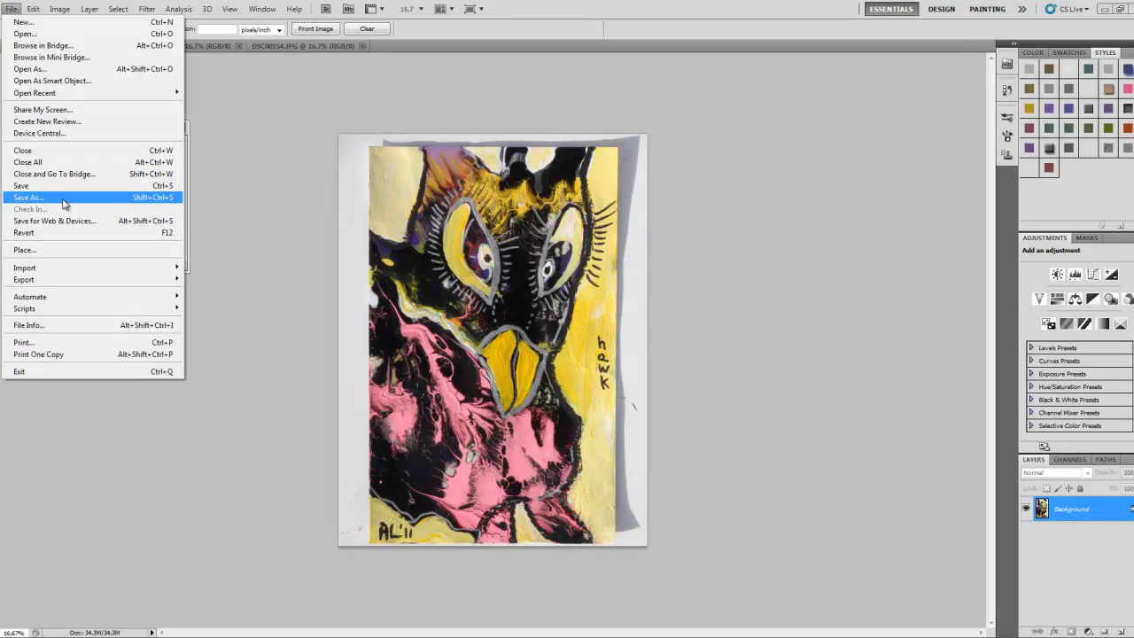
left_click(35, 197)
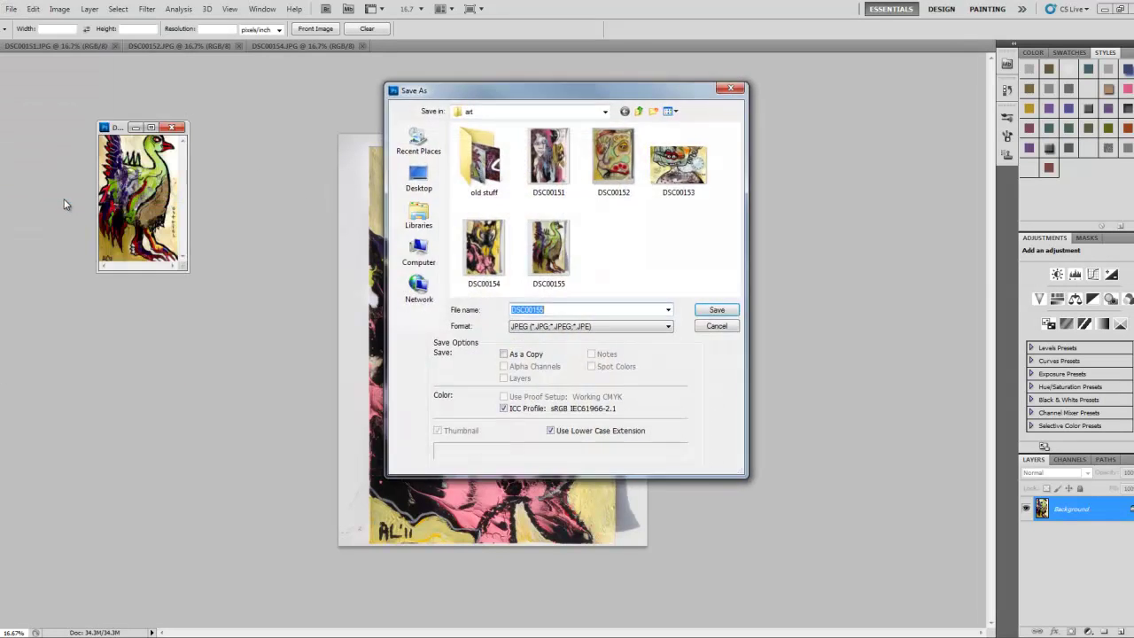
left_click(732, 312)
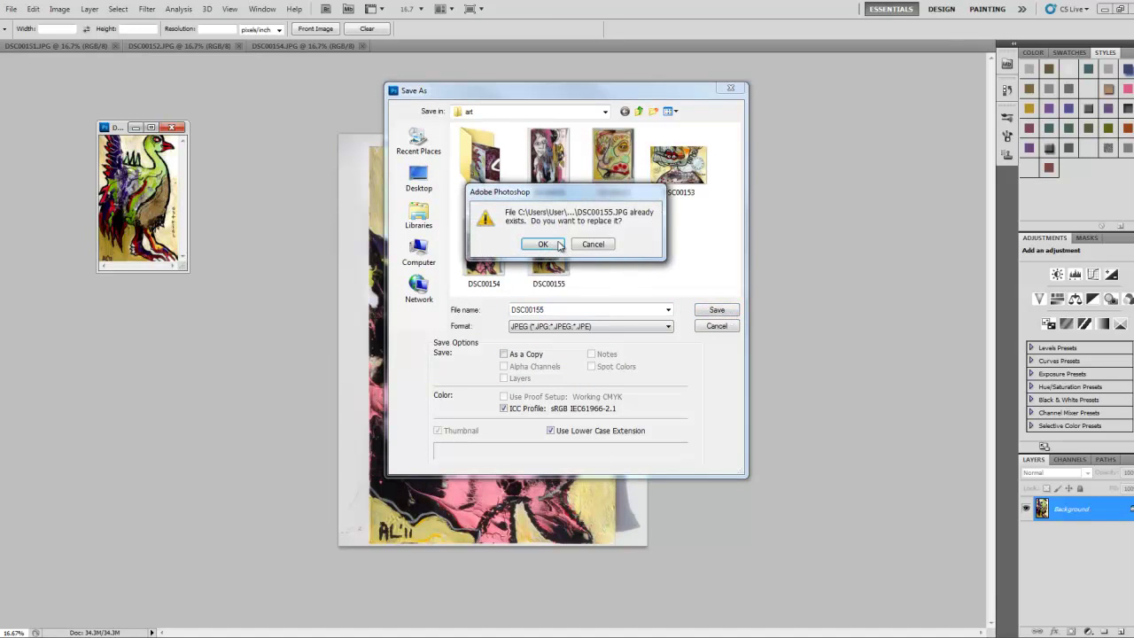
left_click(554, 248)
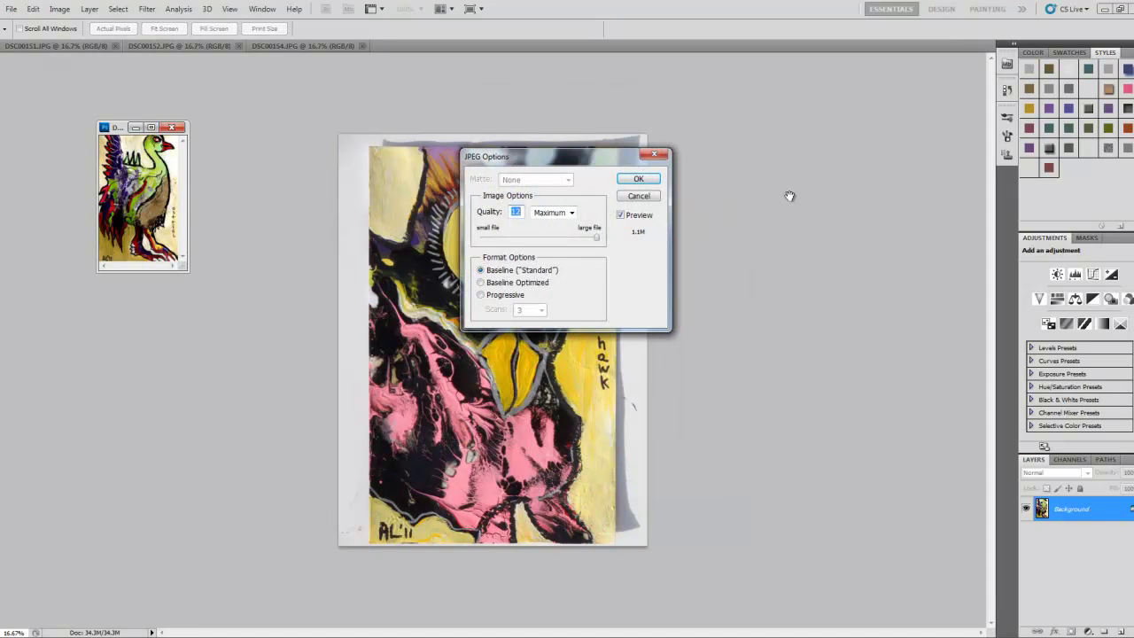
left_click(638, 180)
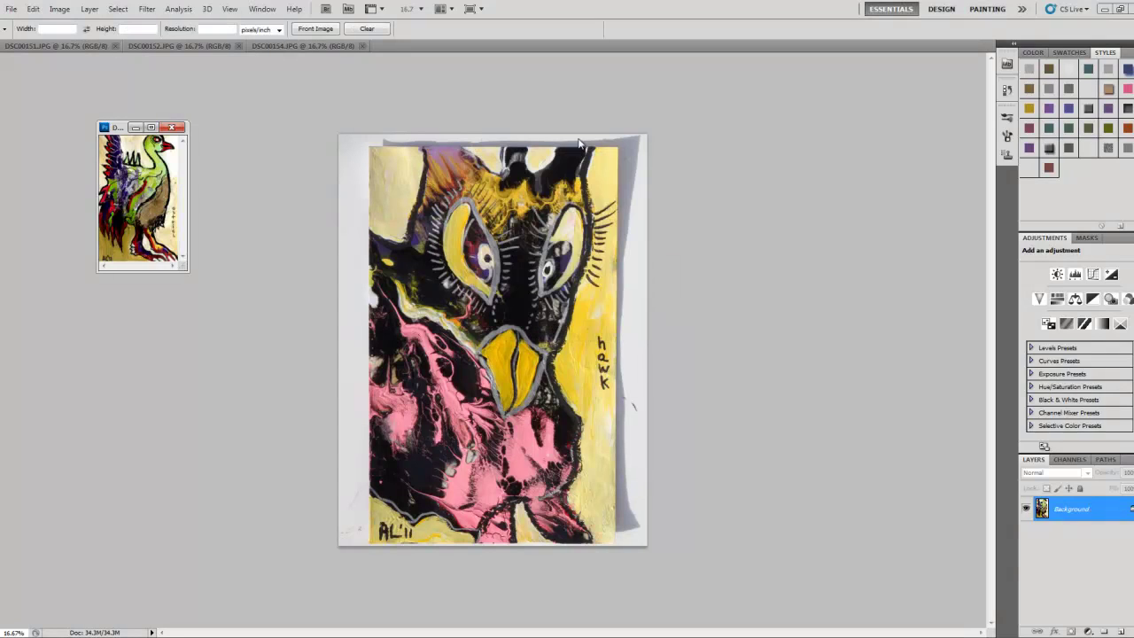
left_click(174, 128)
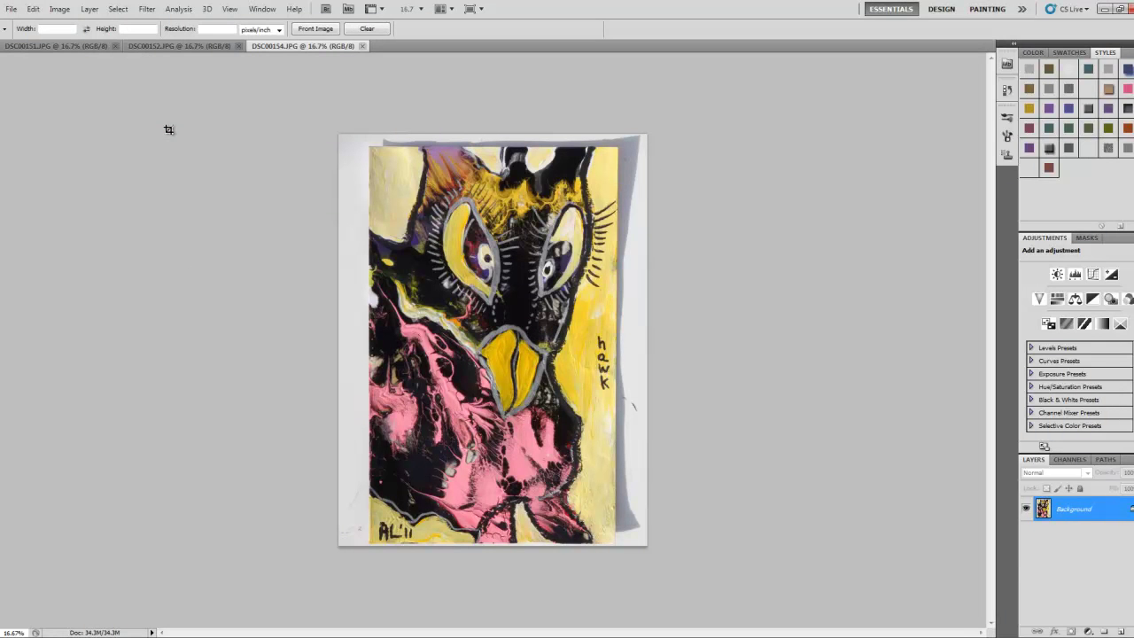